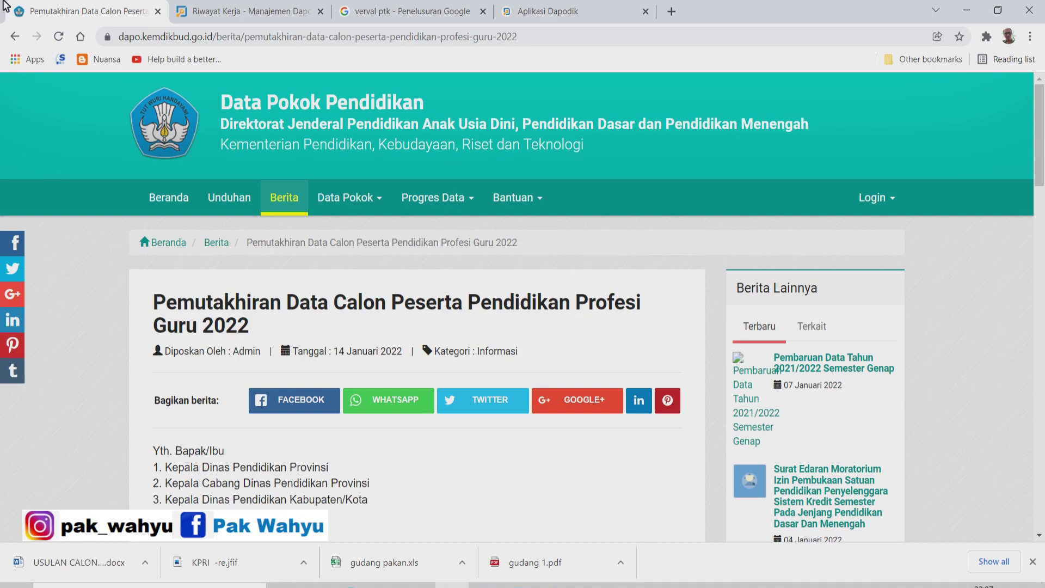
- Switch to the Photos app and read the ministry's circular letter on updating PPG 2022 candidate data, from its heading to the signature
{"action": "left_click", "coordinate": [539, 585]}
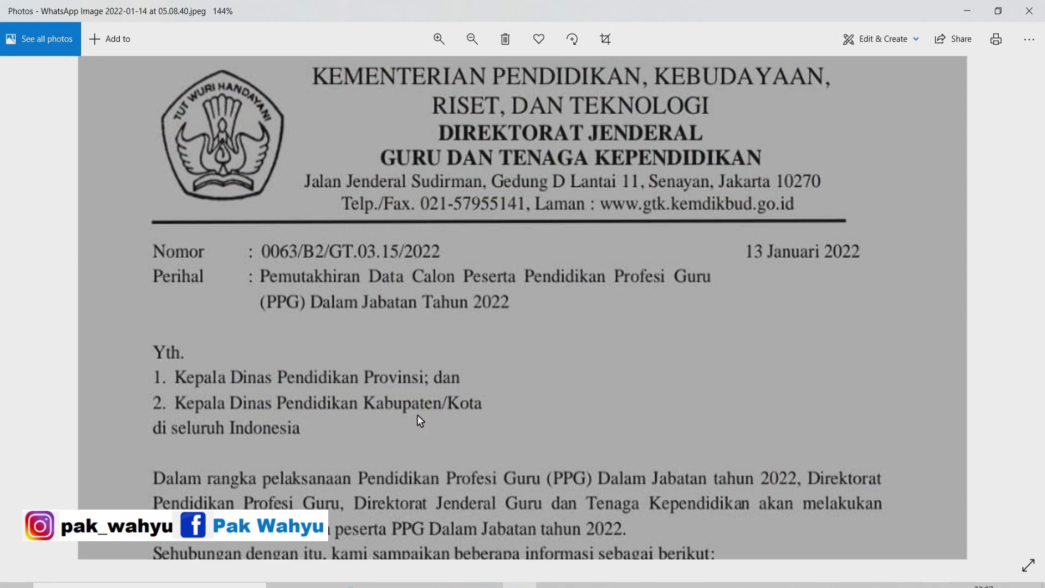
{"action": "scroll", "coordinate": [613, 330], "scroll_direction": "down", "scroll_amount": 1}
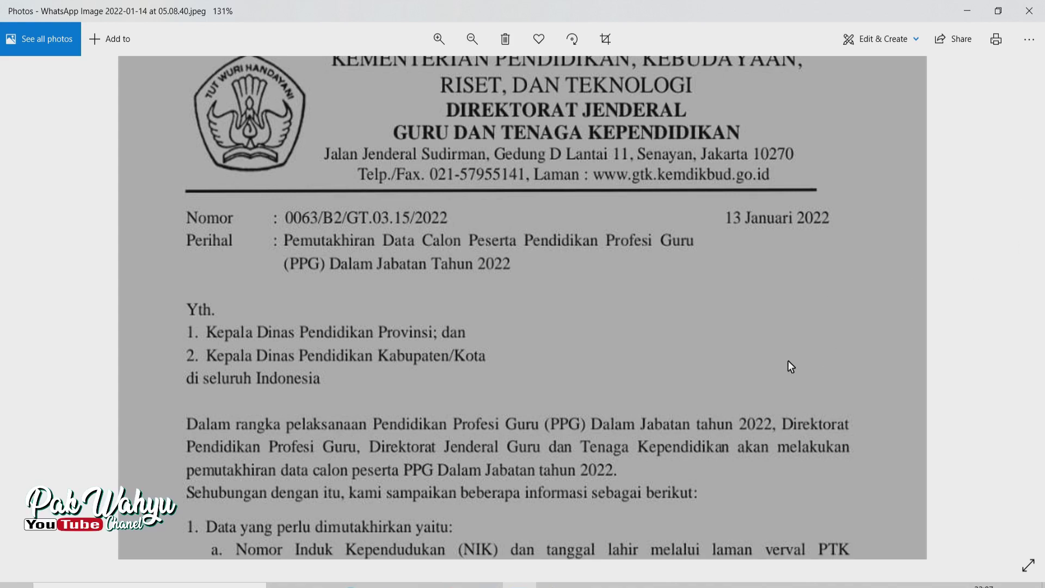
{"action": "left_click_drag", "start_coordinate": [789, 361], "coordinate": [769, 216]}
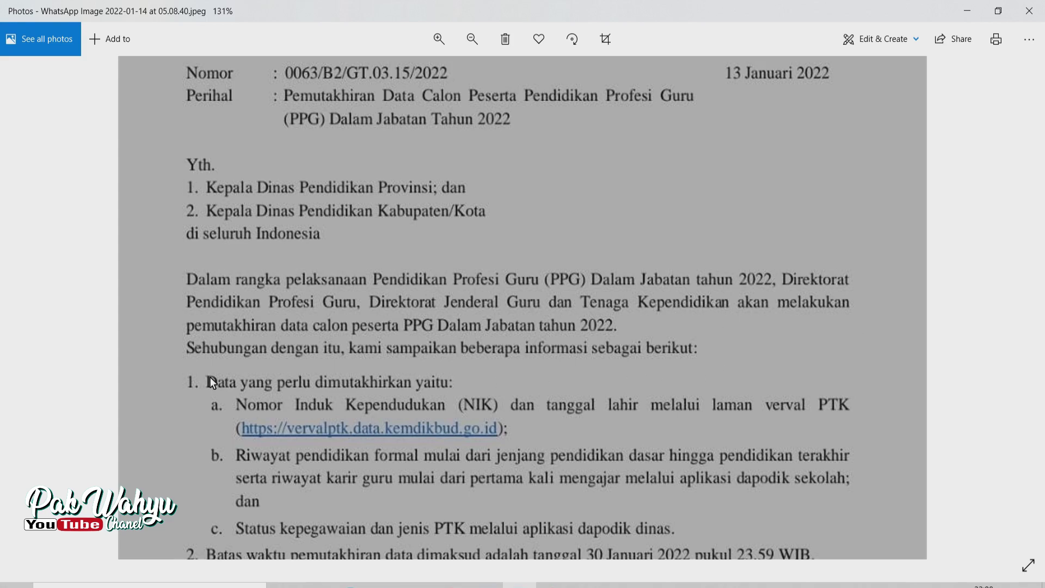
{"action": "left_click_drag", "start_coordinate": [556, 393], "coordinate": [563, 245]}
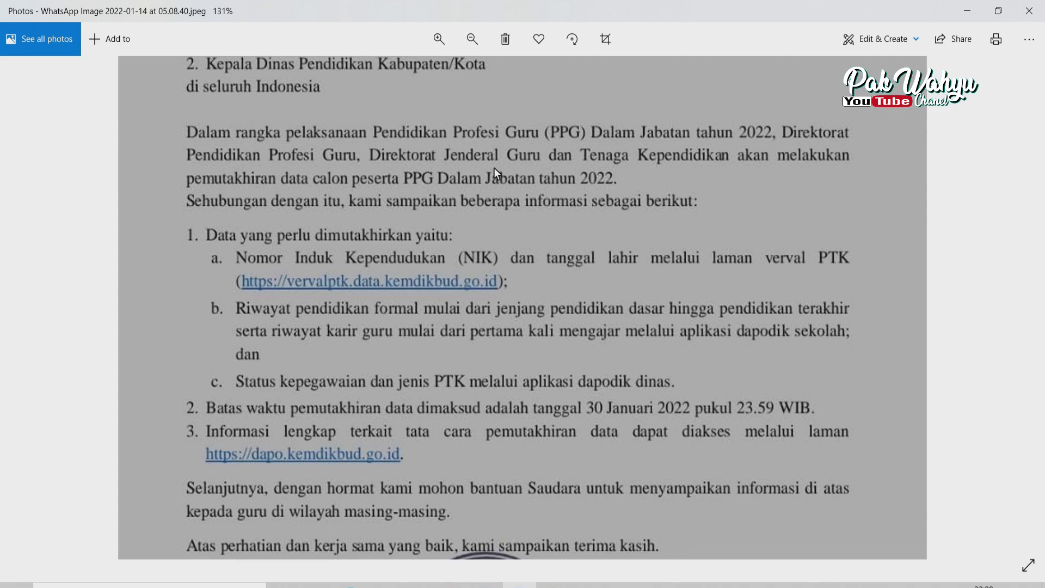
{"action": "scroll", "coordinate": [685, 364], "scroll_direction": "down", "scroll_amount": 1}
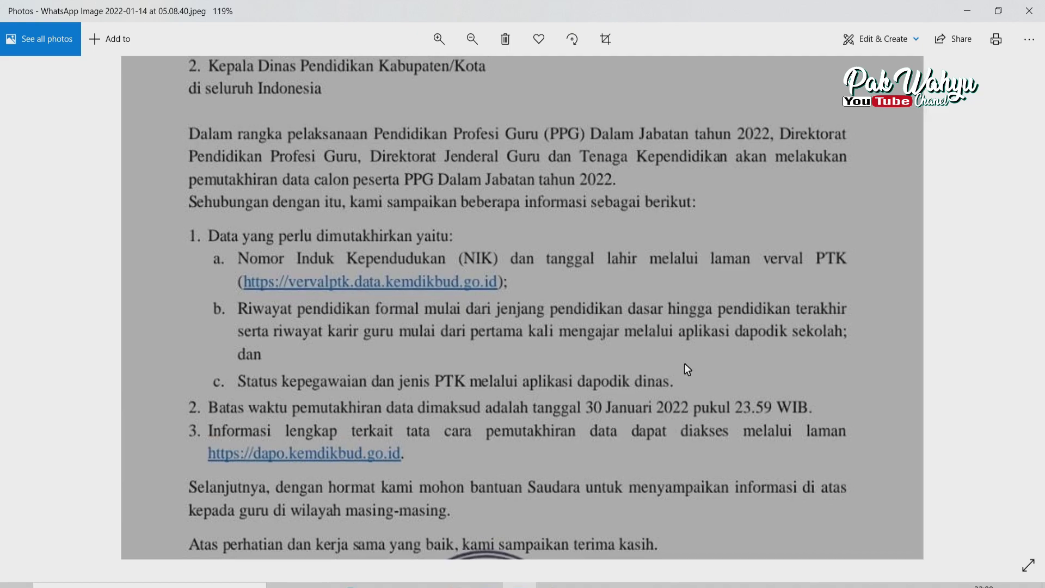
{"action": "scroll", "coordinate": [680, 362], "scroll_direction": "up", "scroll_amount": 1}
{"action": "left_click_drag", "start_coordinate": [660, 402], "coordinate": [657, 266]}
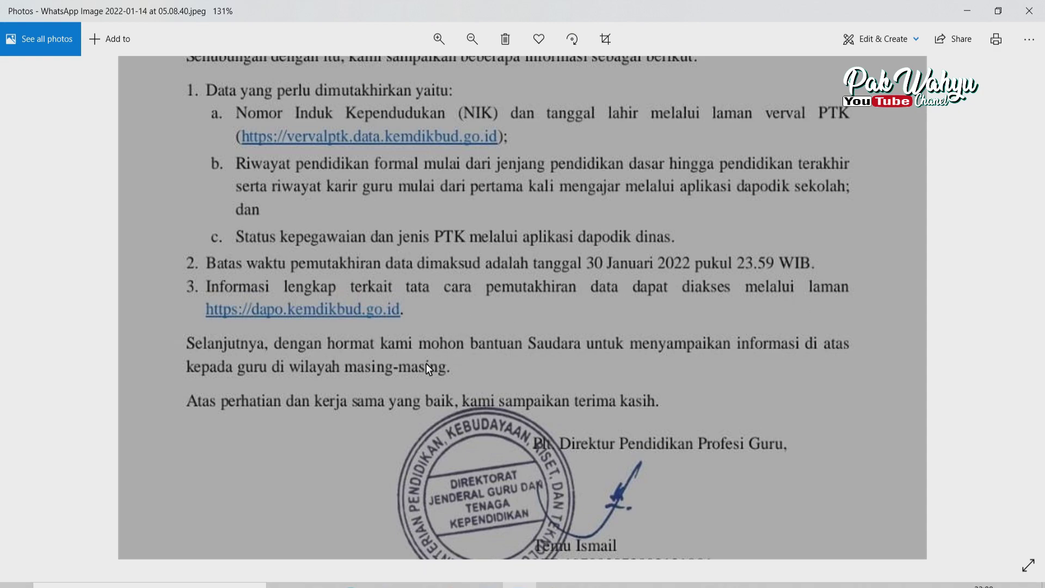
{"action": "scroll", "coordinate": [217, 234], "scroll_direction": "up", "scroll_amount": 2}
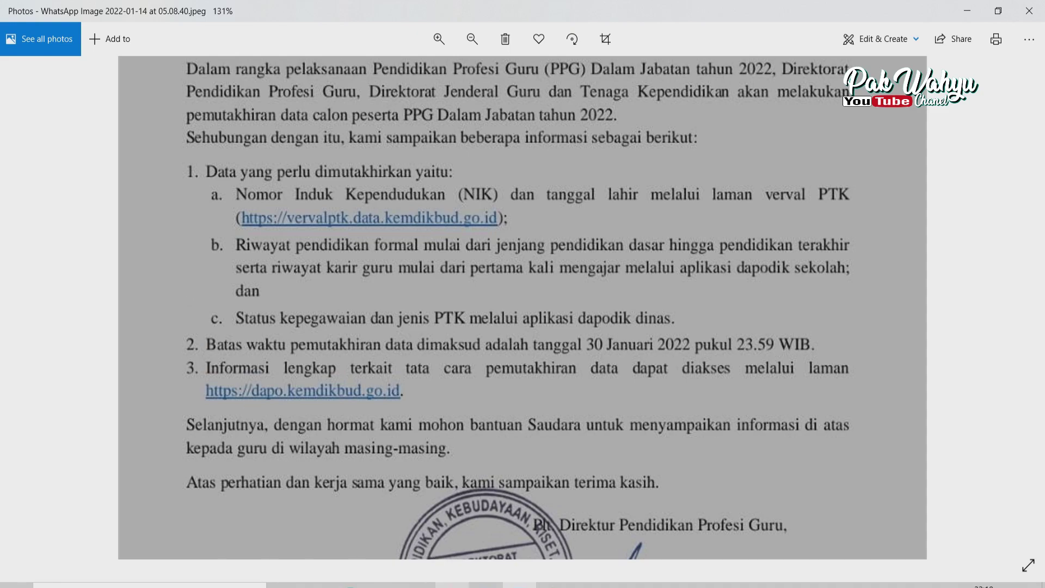
- Switch back to Chrome and read the Dapodik news article's list of data to update for PPG 2022 candidates
{"action": "left_click", "coordinate": [452, 586]}
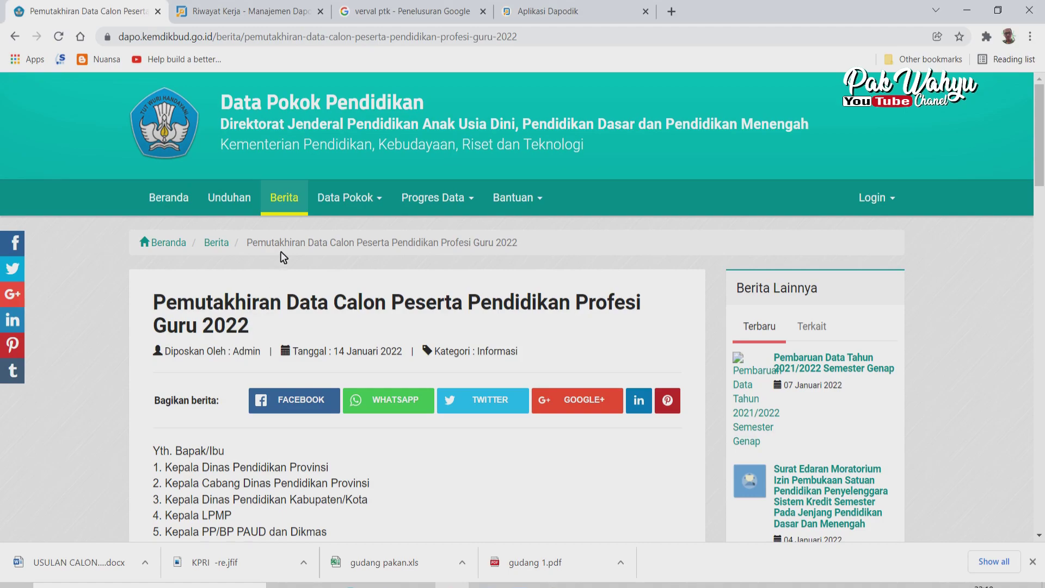
{"action": "scroll", "coordinate": [376, 240], "scroll_direction": "down", "scroll_amount": 2}
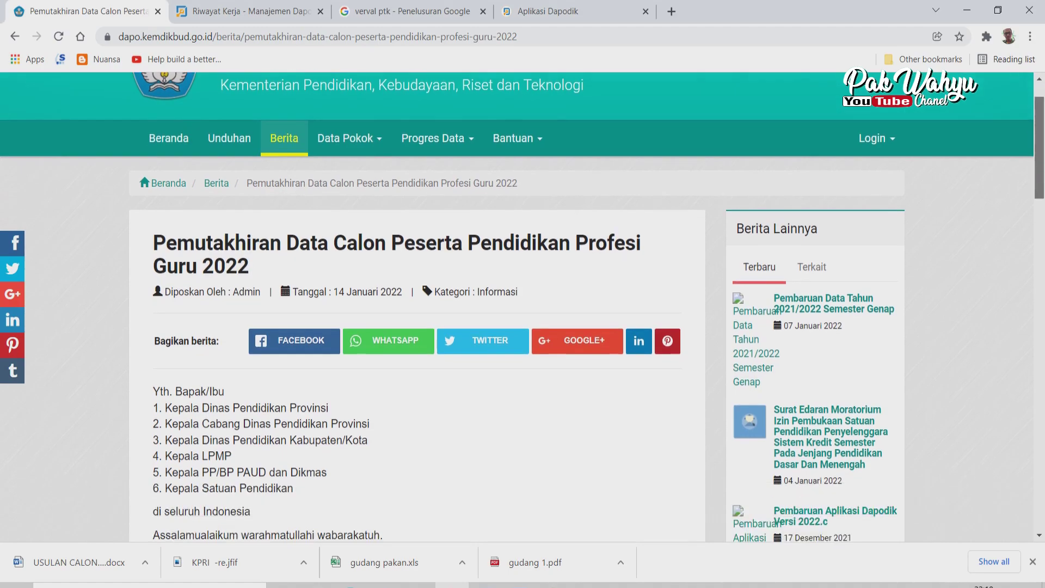
{"action": "scroll", "coordinate": [522, 307], "scroll_direction": "up", "scroll_amount": 2}
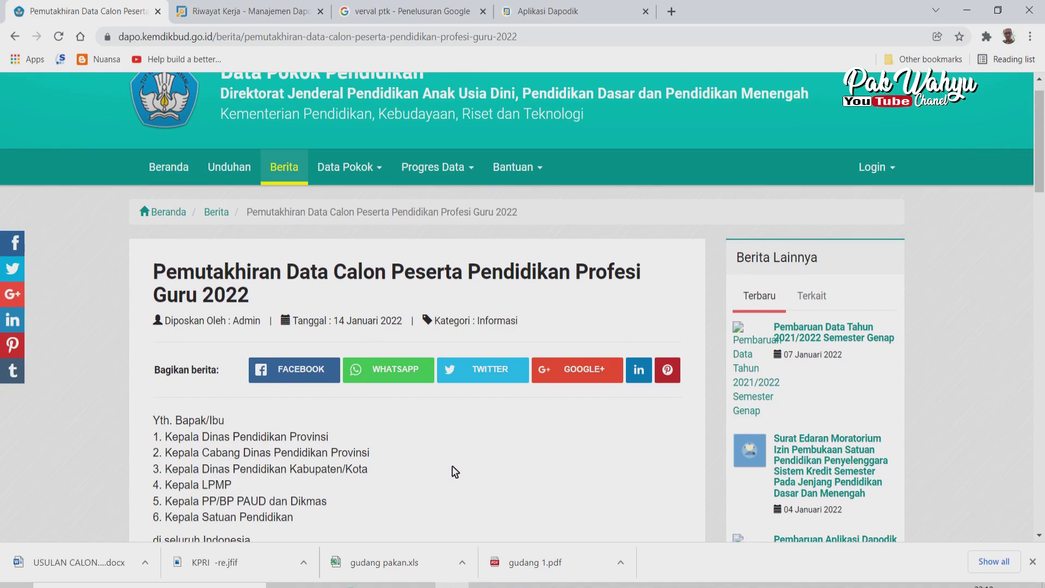
{"action": "scroll", "coordinate": [431, 457], "scroll_direction": "down", "scroll_amount": 6}
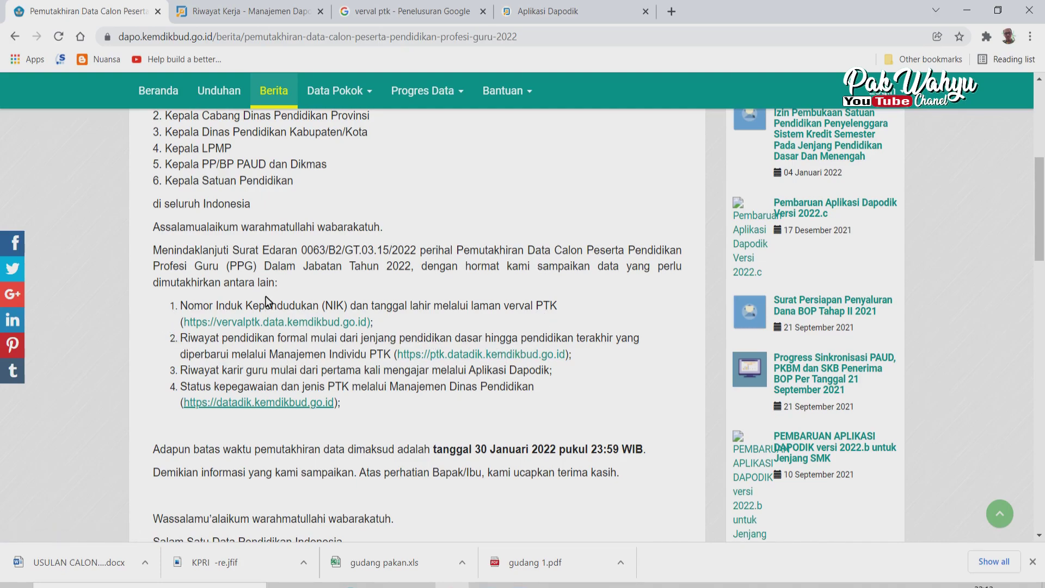
- Open the Verval PTK site from the Google results, log in with the prefilled account, and dismiss the Info Pembaruan notice
{"action": "left_click", "coordinate": [413, 11]}
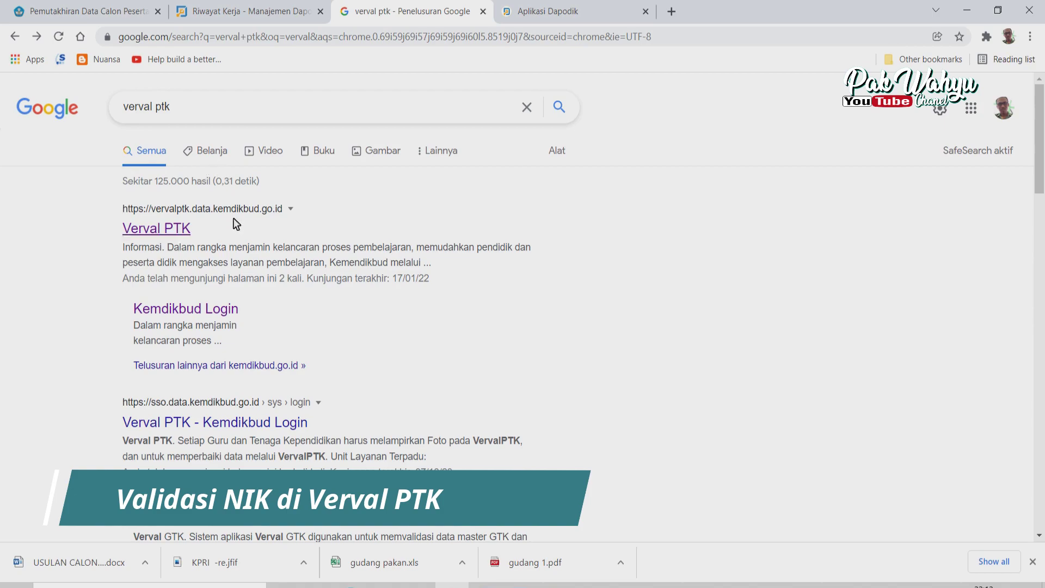
{"action": "left_click", "coordinate": [169, 234]}
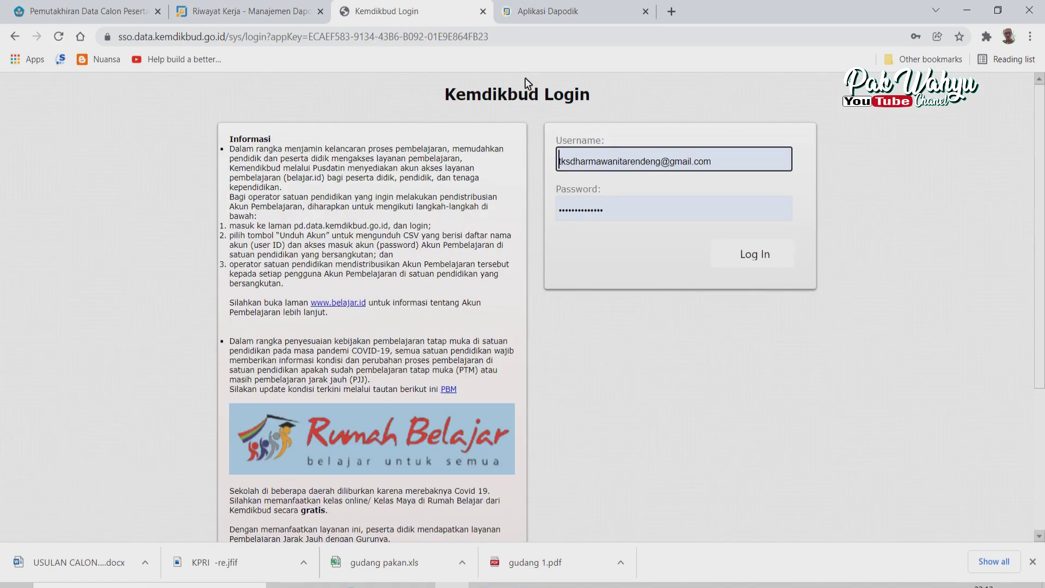
{"action": "left_click", "coordinate": [763, 253]}
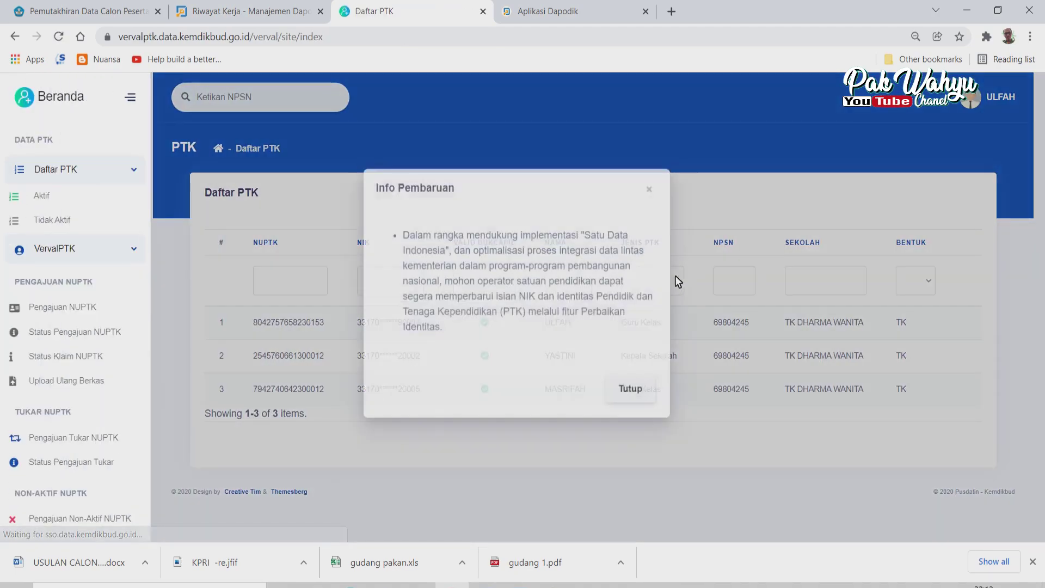
{"action": "left_click", "coordinate": [638, 404]}
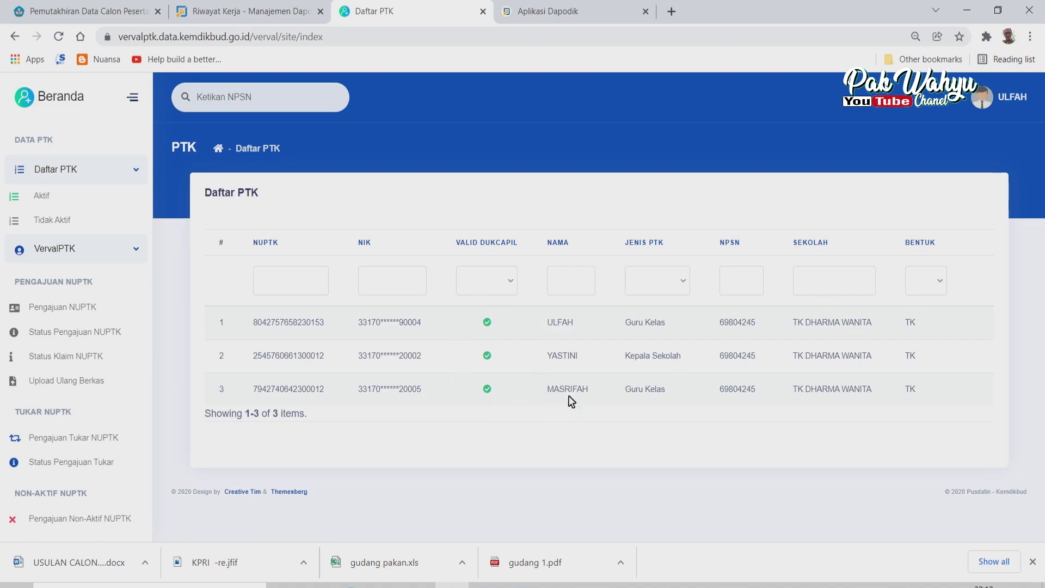
- Open the Perbaikan Identitas list and bring up the correction form for the first teacher listed
{"action": "scroll", "coordinate": [63, 469], "scroll_direction": "down", "scroll_amount": 6}
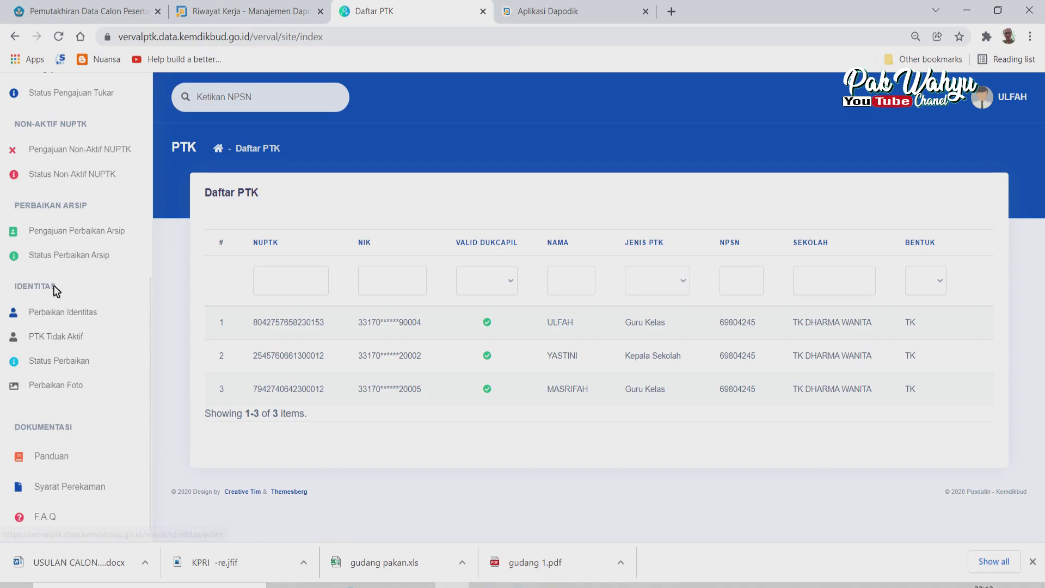
{"action": "left_click", "coordinate": [46, 310]}
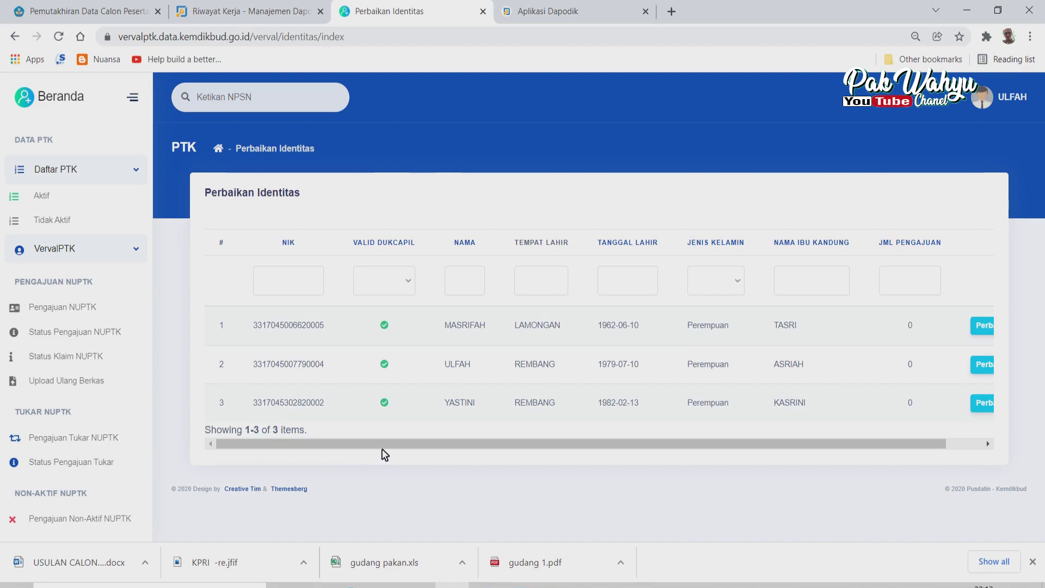
{"action": "left_click_drag", "start_coordinate": [384, 442], "coordinate": [489, 448]}
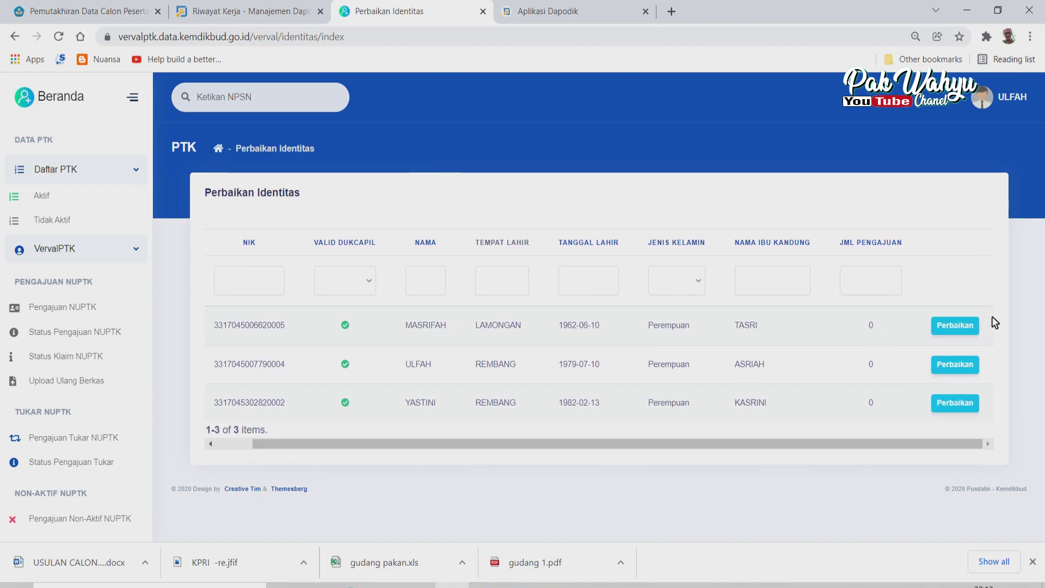
{"action": "left_click", "coordinate": [959, 325]}
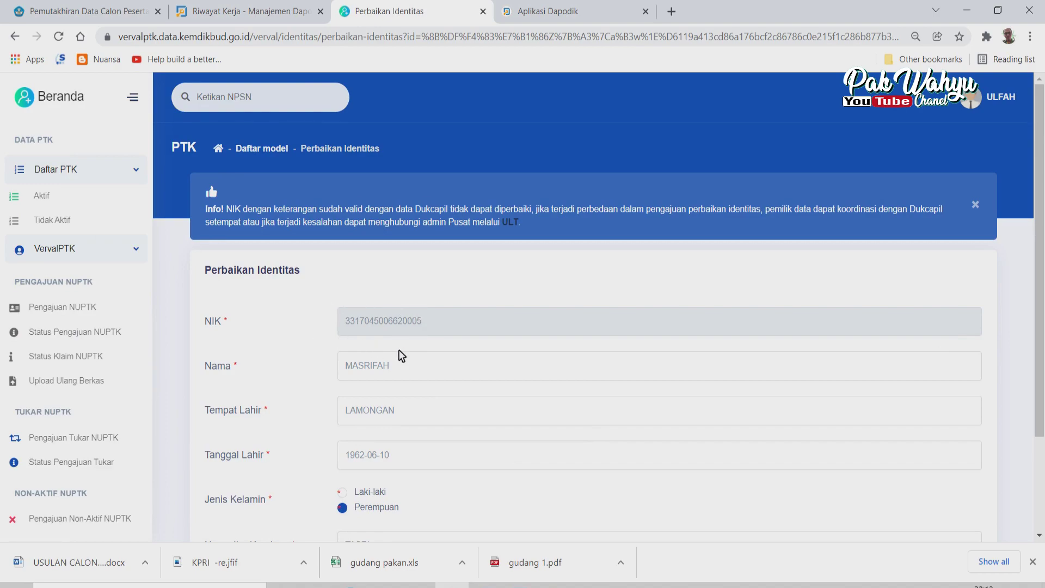
- Examine the teacher's identity correction fields, dismiss the info banner above the form, and close the Verval PTK page
{"action": "left_click", "coordinate": [432, 415]}
{"action": "scroll", "coordinate": [487, 449], "scroll_direction": "down", "scroll_amount": 1}
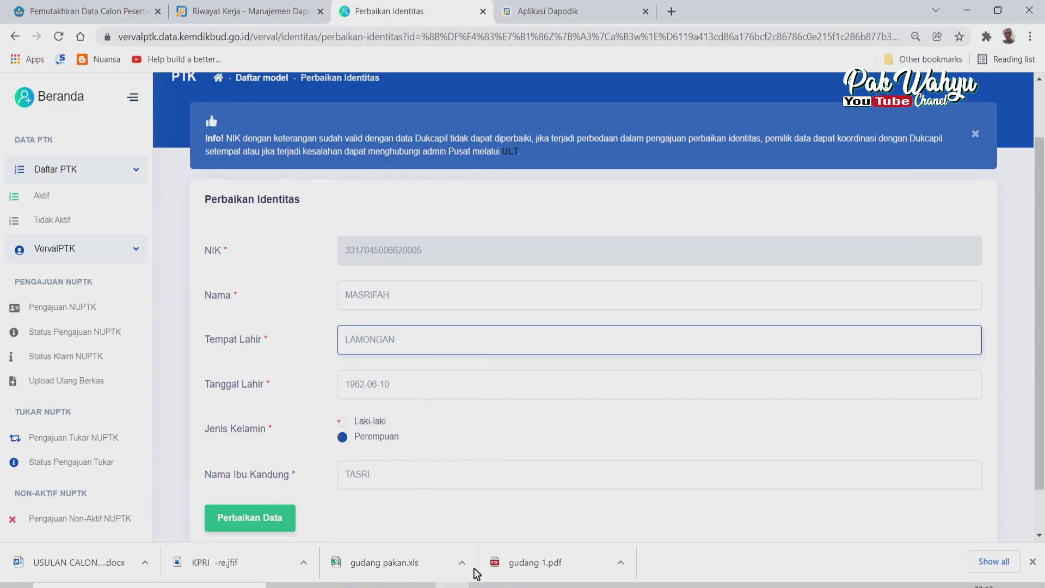
{"action": "scroll", "coordinate": [433, 506], "scroll_direction": "down", "scroll_amount": 1}
{"action": "scroll", "coordinate": [433, 506], "scroll_direction": "up", "scroll_amount": 3}
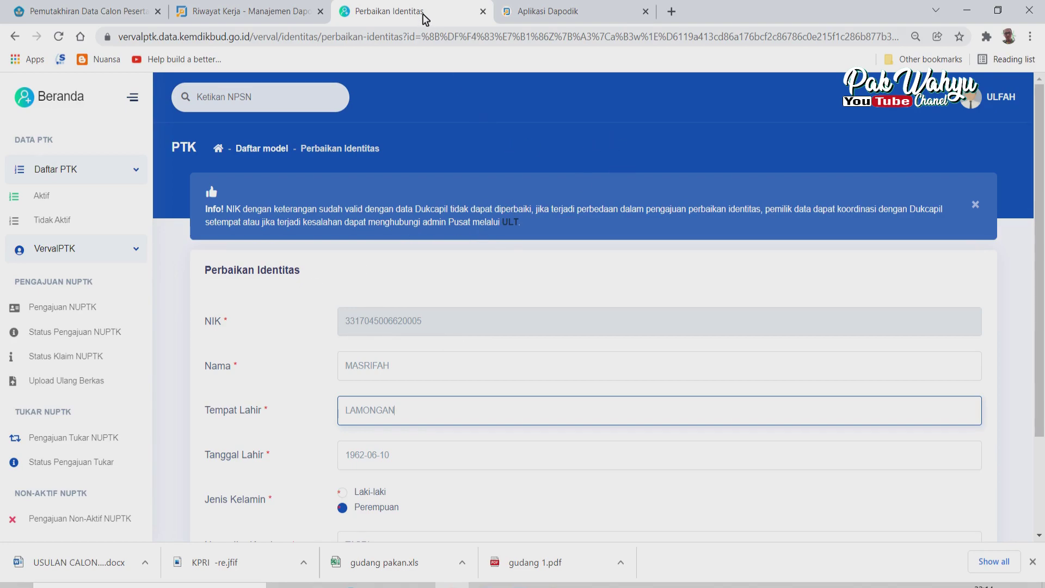
{"action": "scroll", "coordinate": [361, 384], "scroll_direction": "down", "scroll_amount": 3}
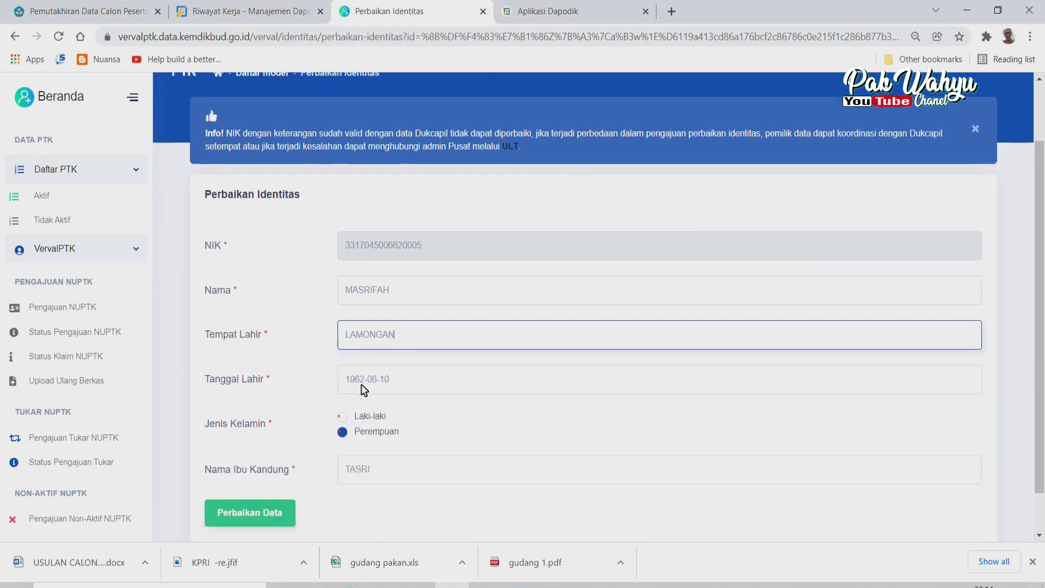
{"action": "scroll", "coordinate": [360, 383], "scroll_direction": "up", "scroll_amount": 3}
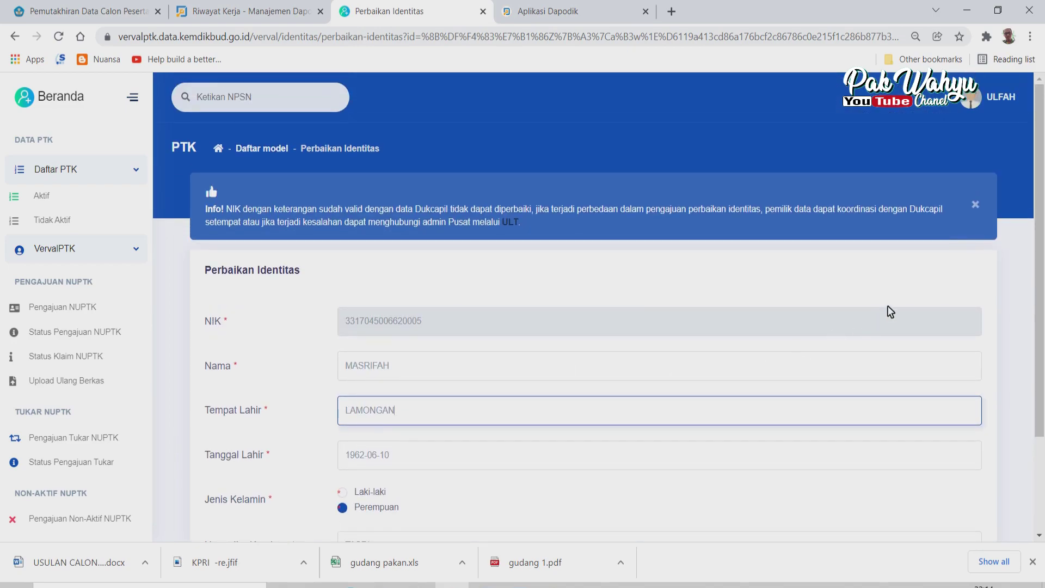
{"action": "left_click", "coordinate": [977, 207]}
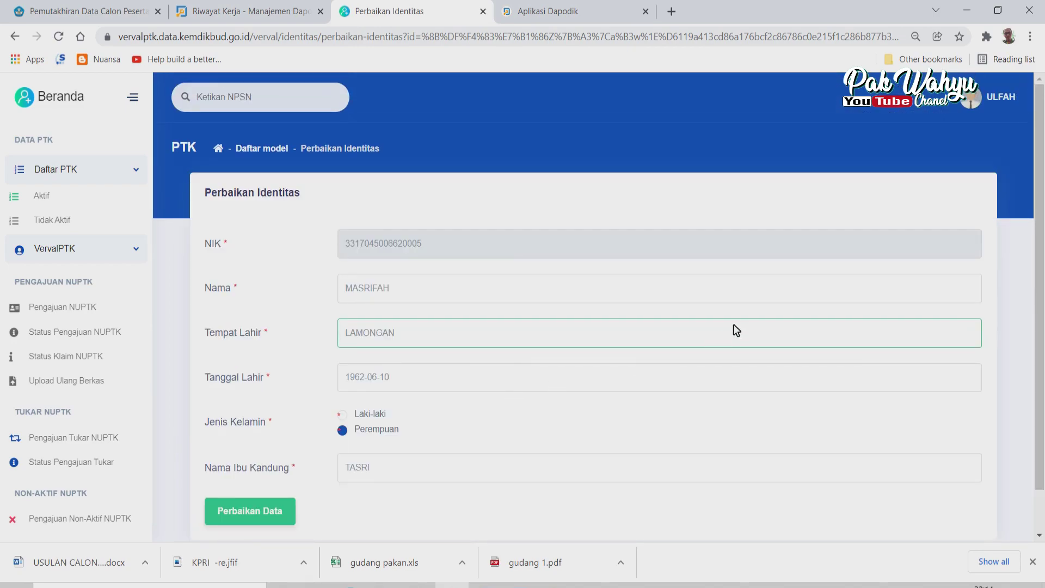
{"action": "scroll", "coordinate": [729, 332], "scroll_direction": "down", "scroll_amount": 2}
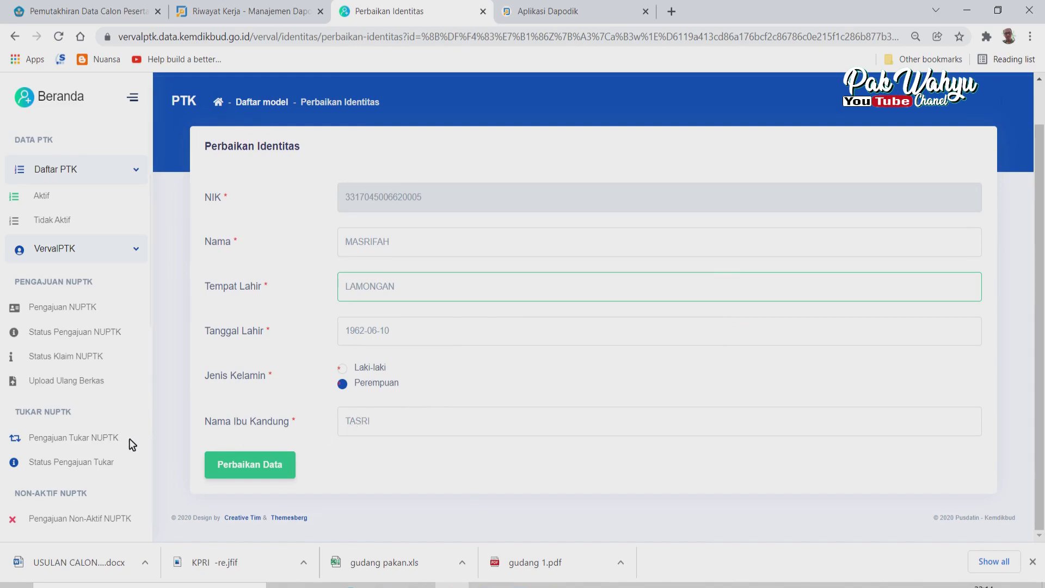
{"action": "scroll", "coordinate": [280, 229], "scroll_direction": "up", "scroll_amount": 3}
{"action": "left_click", "coordinate": [483, 11]}
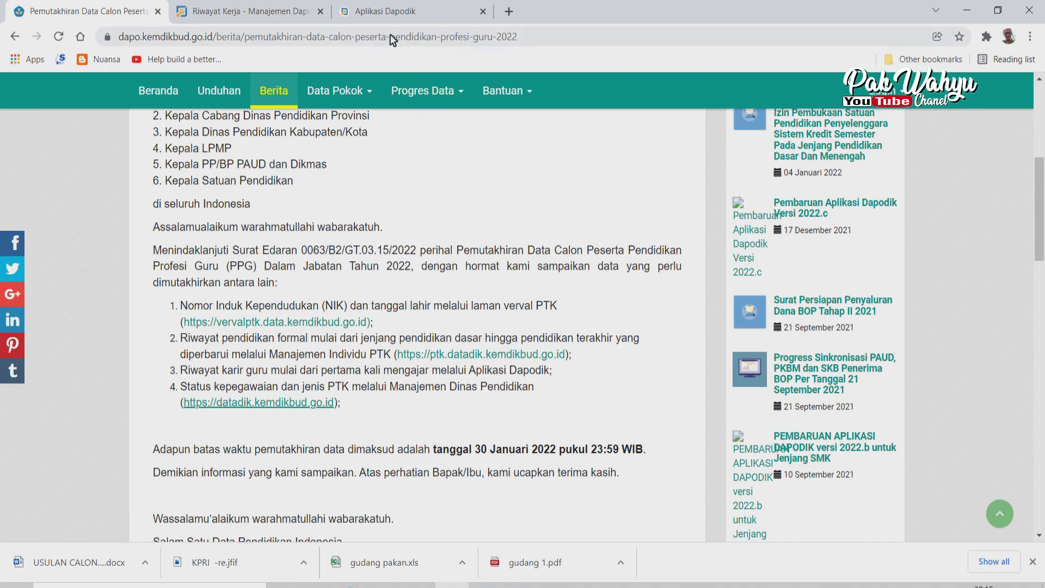
- Go to the teacher's formal education history in Manajemen Dapodik and review the listed records
{"action": "left_click", "coordinate": [380, 16]}
{"action": "left_click", "coordinate": [280, 18]}
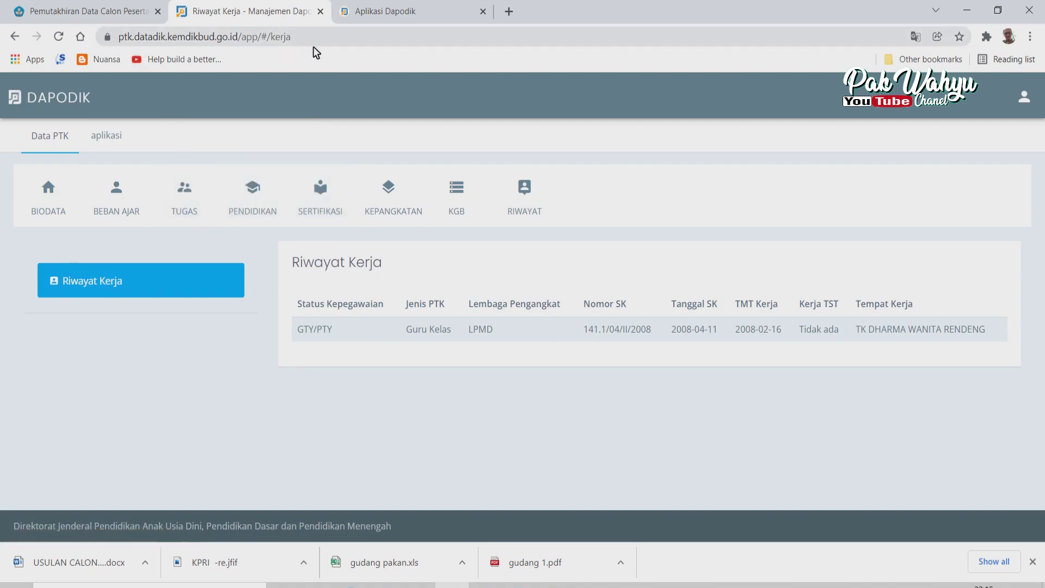
{"action": "left_click", "coordinate": [298, 36]}
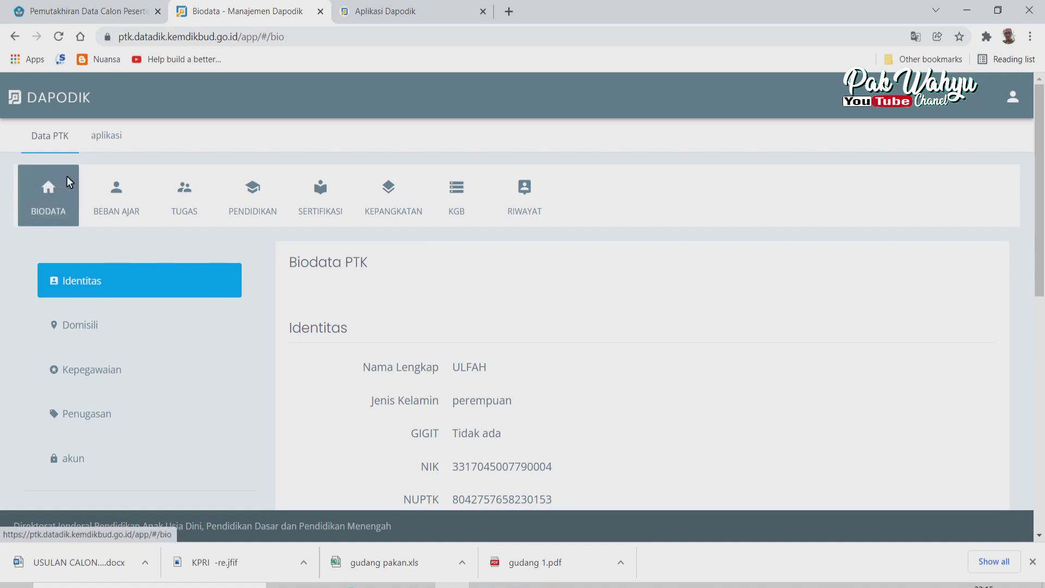
{"action": "left_click", "coordinate": [253, 203]}
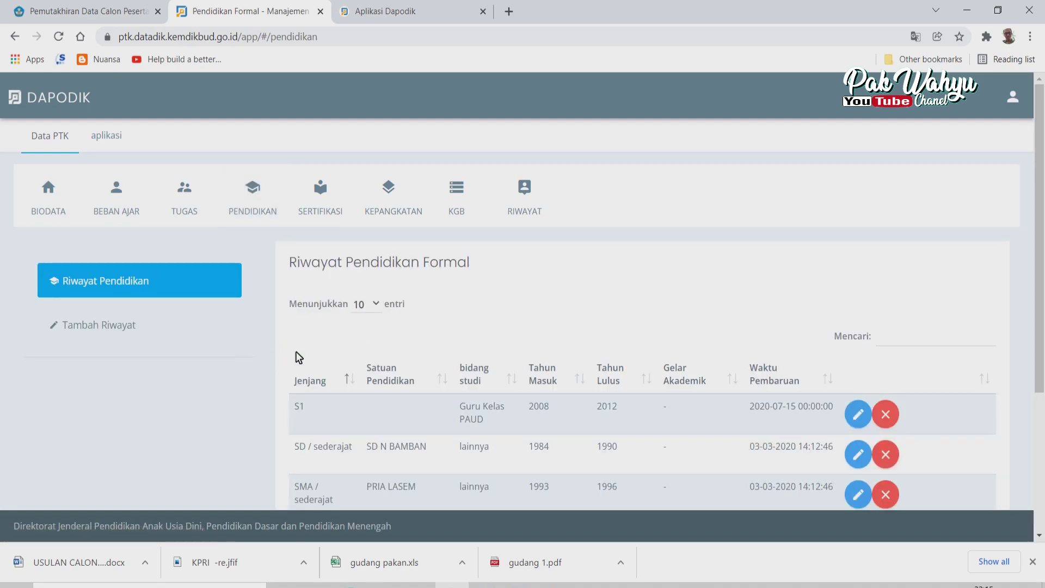
{"action": "scroll", "coordinate": [523, 333], "scroll_direction": "down", "scroll_amount": 3}
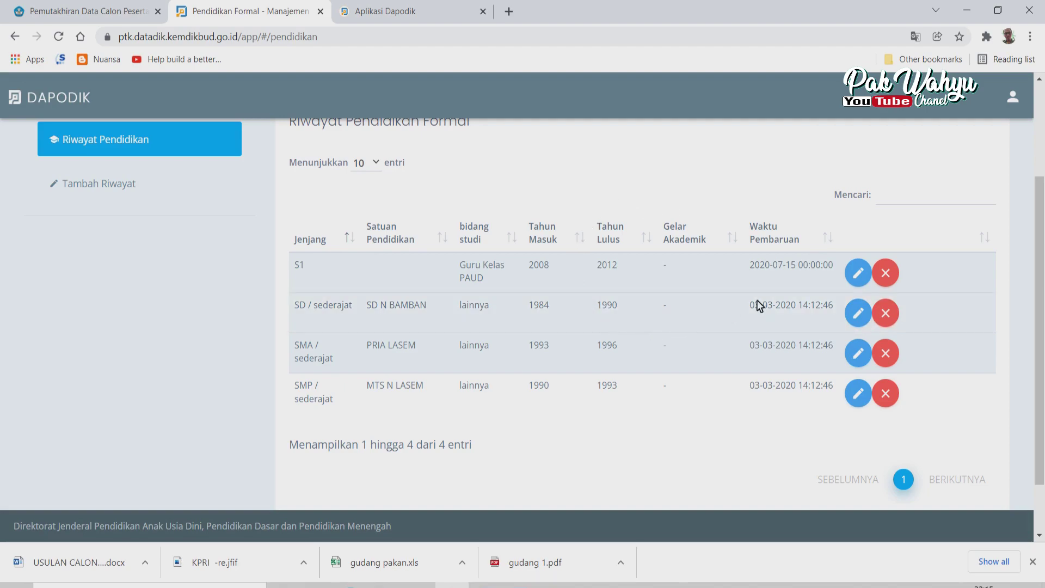
- Edit the S1 education record and set its Satuan Pendidikan to Universitas PGRI Ronggolawe Tuban
{"action": "left_click", "coordinate": [859, 274]}
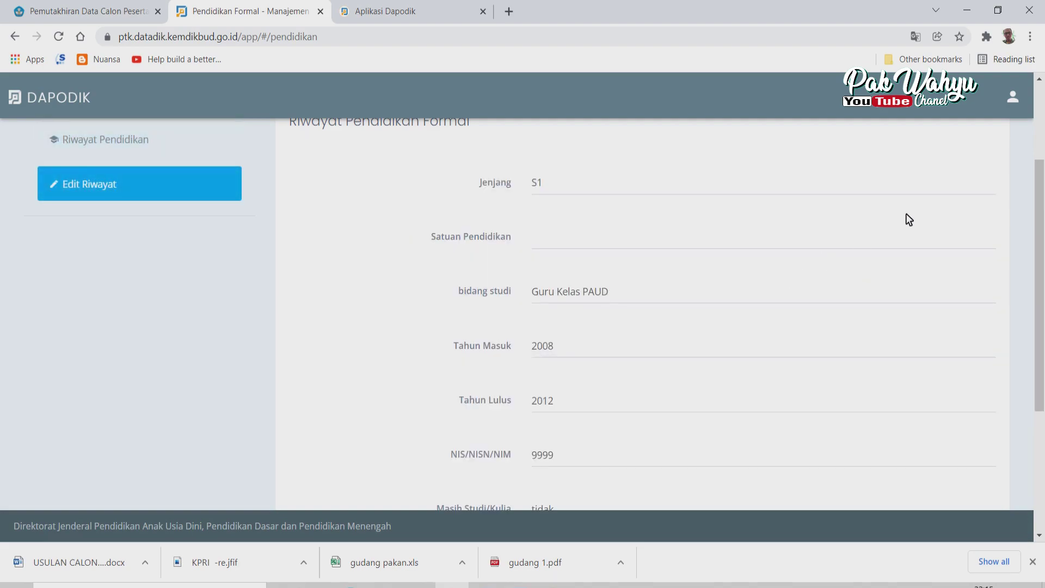
{"action": "scroll", "coordinate": [279, 261], "scroll_direction": "up", "scroll_amount": 3}
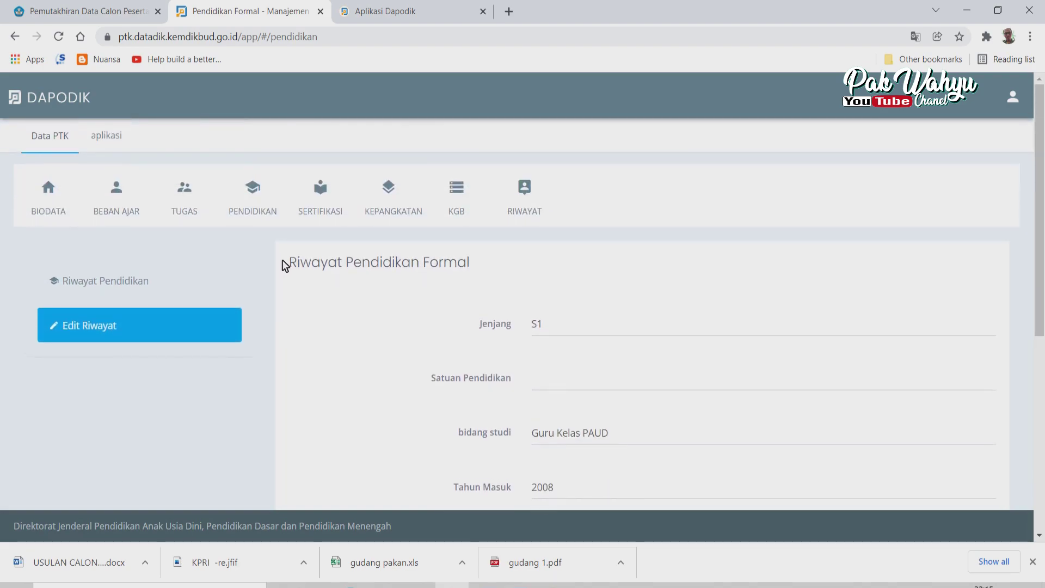
{"action": "left_click", "coordinate": [550, 385]}
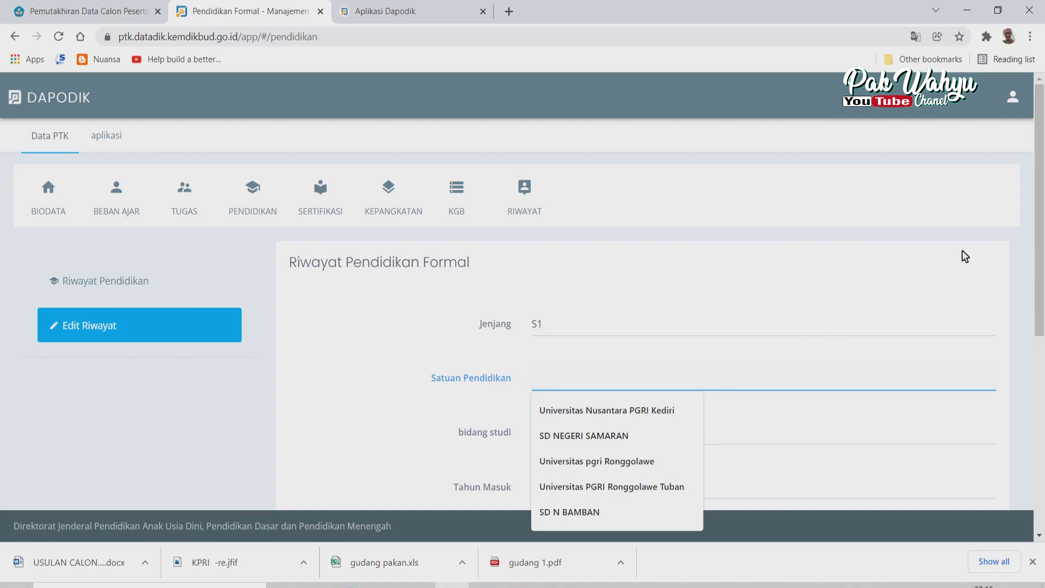
{"action": "left_click_drag", "start_coordinate": [1042, 225], "coordinate": [1041, 287]}
{"action": "left_click", "coordinate": [563, 262]}
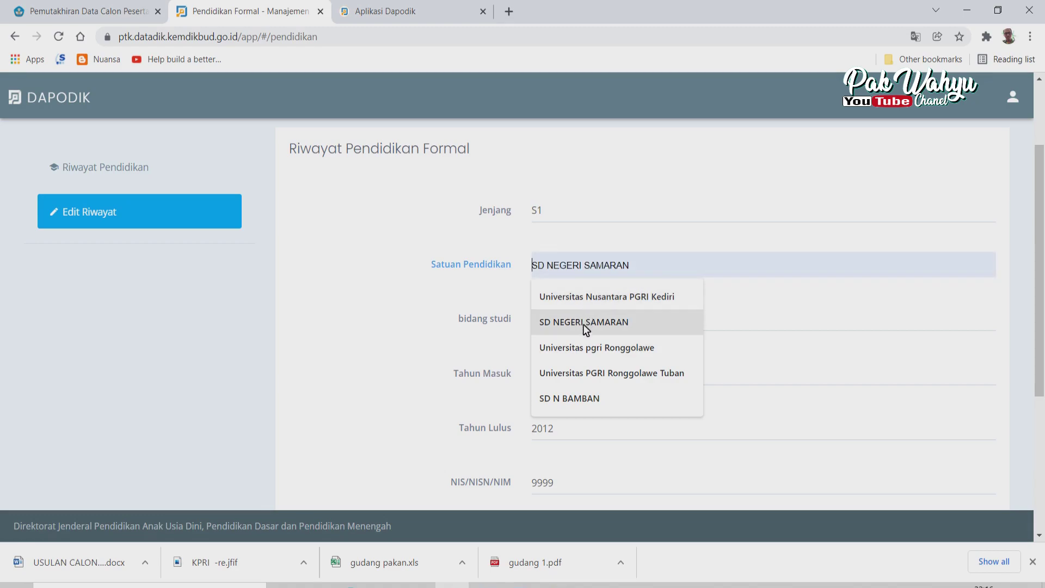
{"action": "left_click", "coordinate": [588, 373]}
{"action": "scroll", "coordinate": [682, 281], "scroll_direction": "down", "scroll_amount": 3}
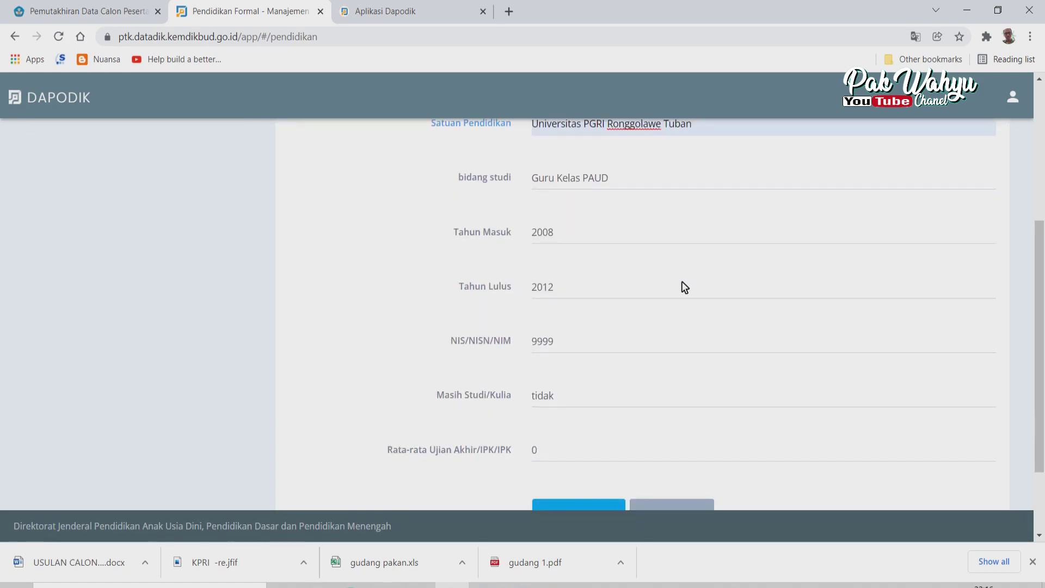
- Check the NIS/NISN/NIM, Masih Studi and Rata-rata Ujian Akhir/IPK fields of the S1 record, and cancel the edit
{"action": "left_click", "coordinate": [612, 328]}
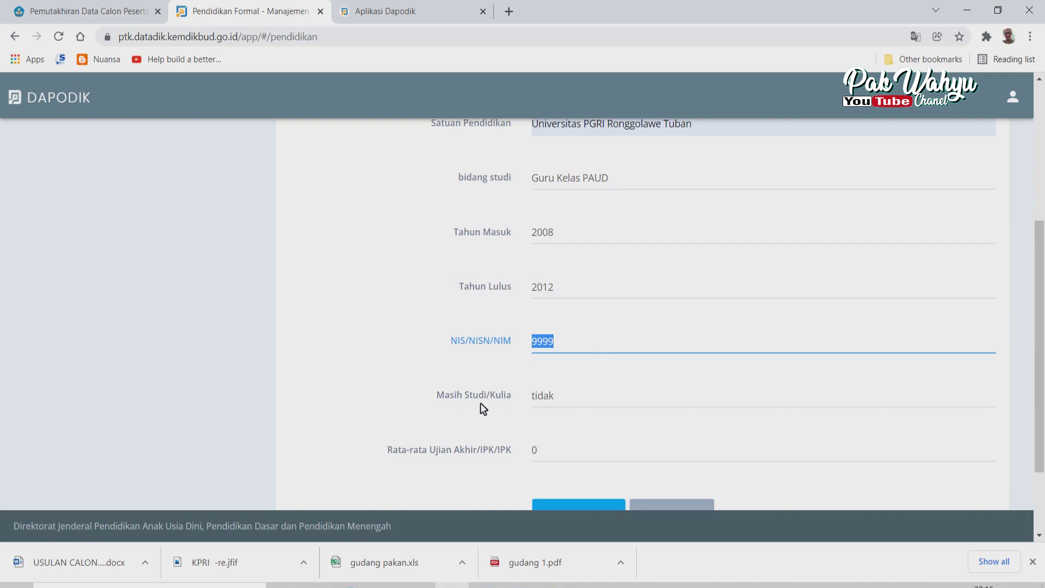
{"action": "scroll", "coordinate": [557, 437], "scroll_direction": "down", "scroll_amount": 2}
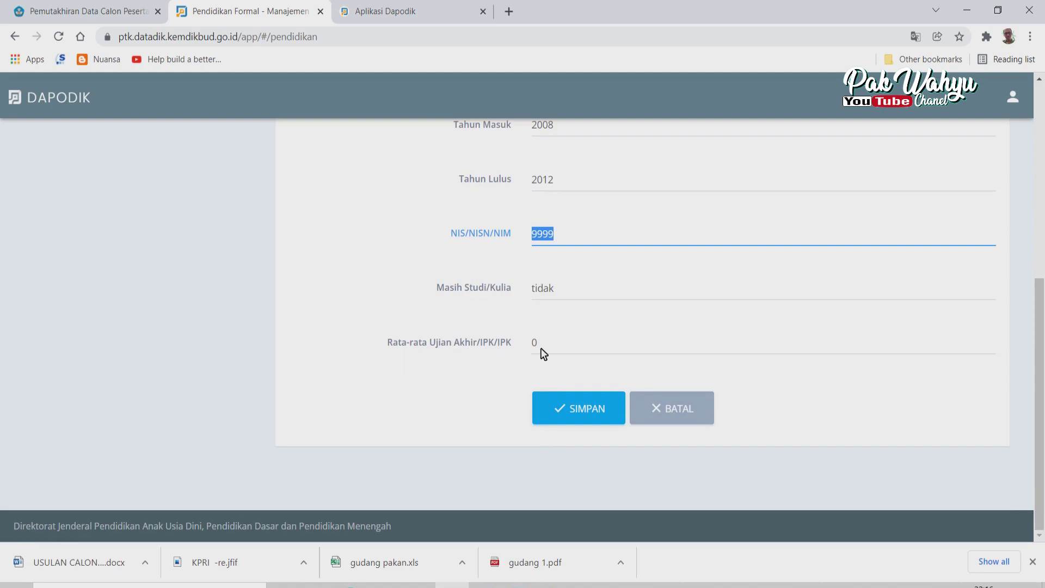
{"action": "left_click", "coordinate": [563, 350]}
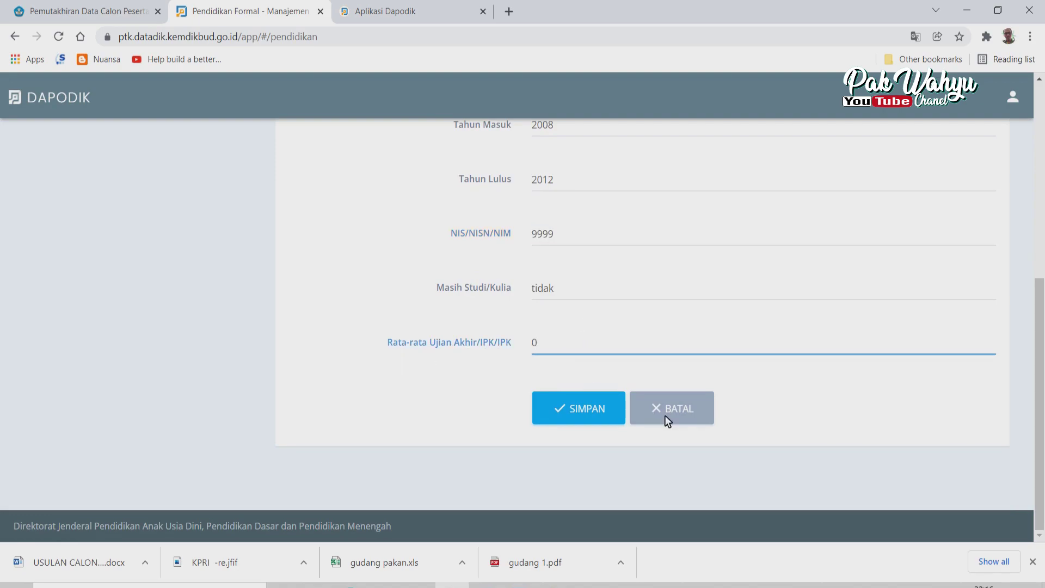
{"action": "key", "text": "Return"}
{"action": "scroll", "coordinate": [577, 322], "scroll_direction": "up", "scroll_amount": 4}
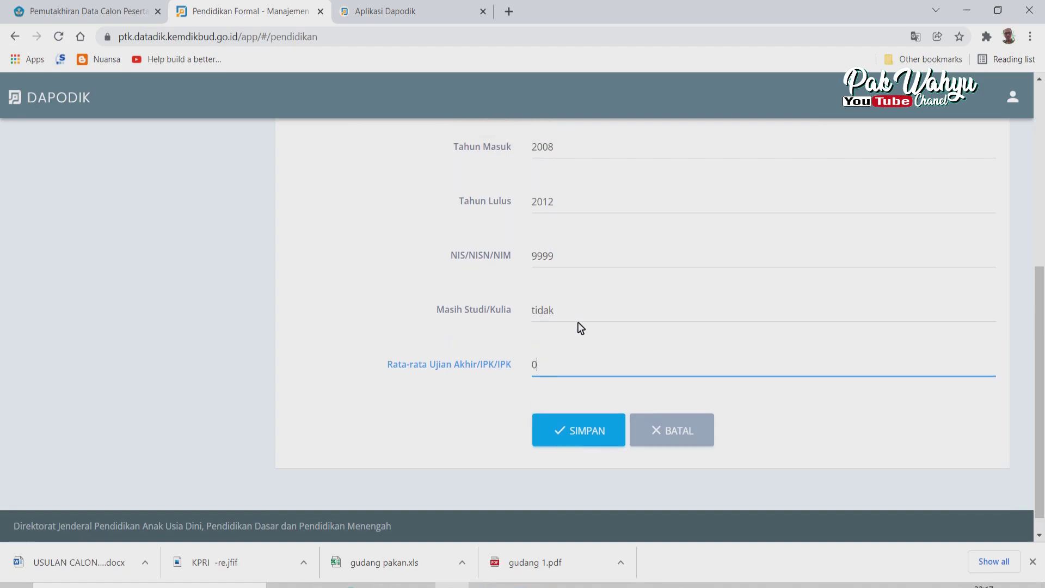
{"action": "scroll", "coordinate": [642, 346], "scroll_direction": "down", "scroll_amount": 4}
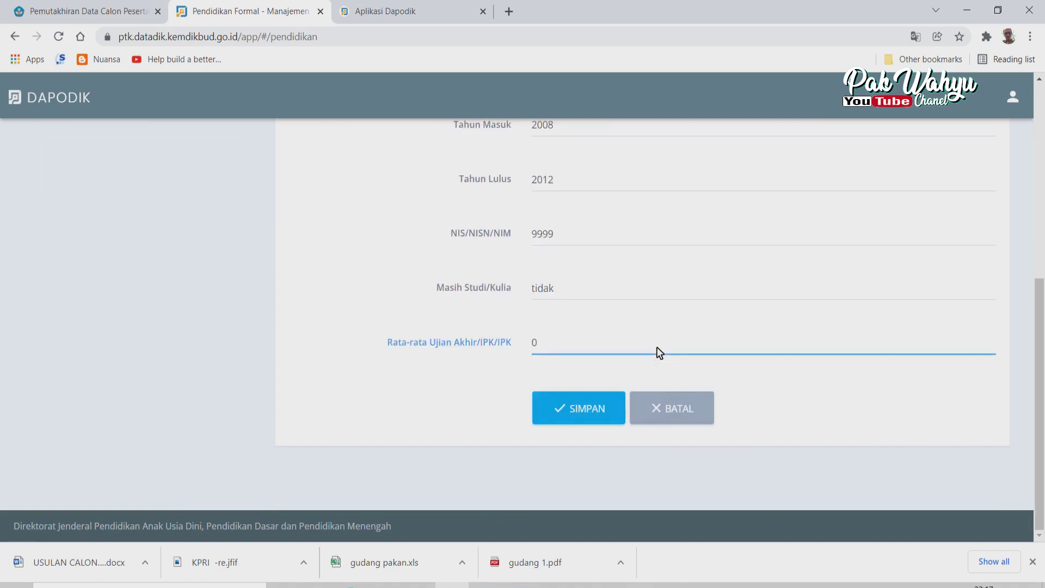
{"action": "left_click", "coordinate": [692, 411]}
- Open the SD / sederajat education record for editing, review its fields including NIS/NISN/NIM, and cancel without saving
{"action": "scroll", "coordinate": [718, 331], "scroll_direction": "down", "scroll_amount": 4}
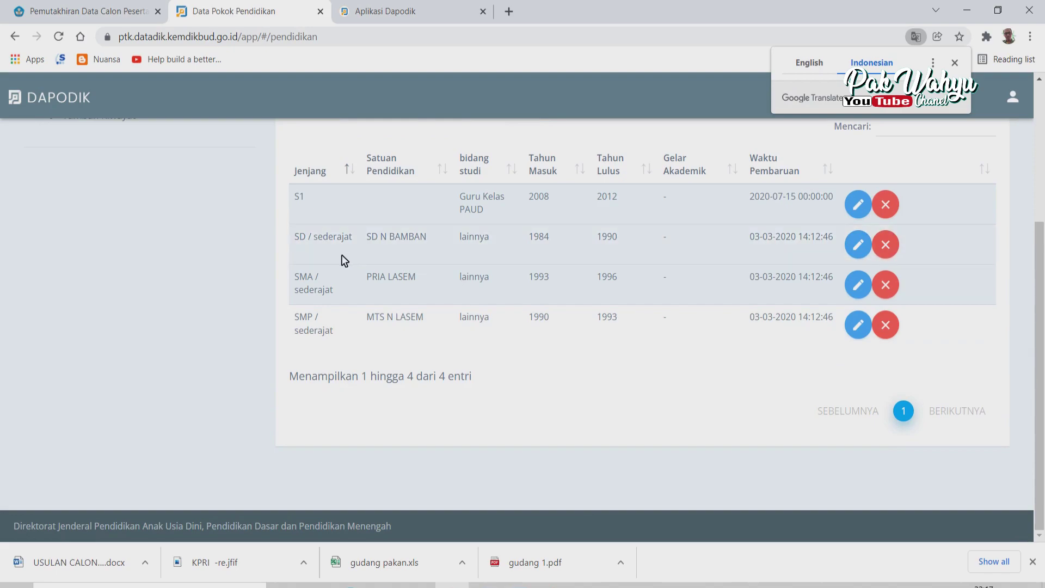
{"action": "left_click", "coordinate": [857, 244]}
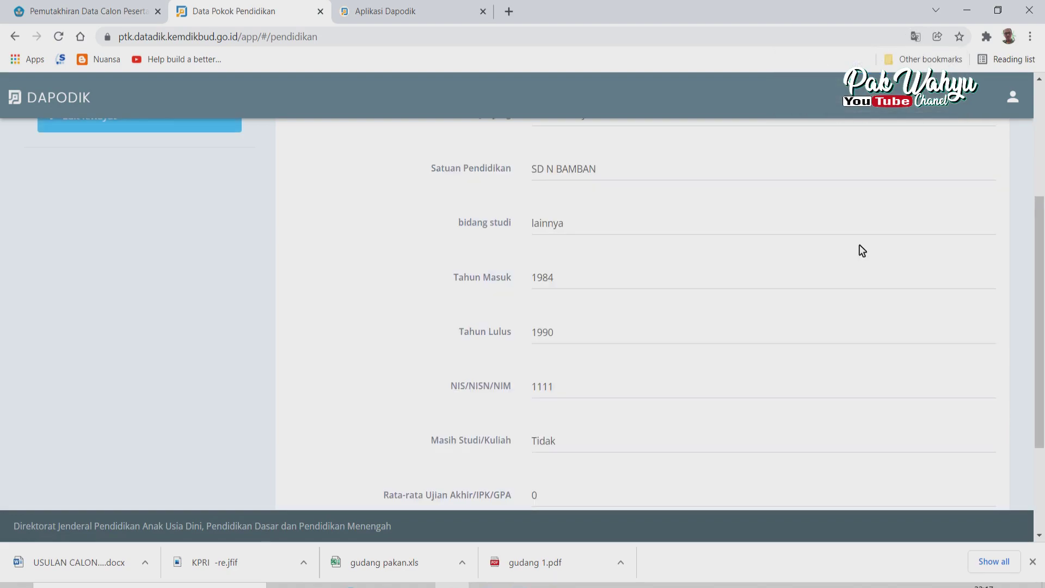
{"action": "scroll", "coordinate": [686, 216], "scroll_direction": "up", "scroll_amount": 4}
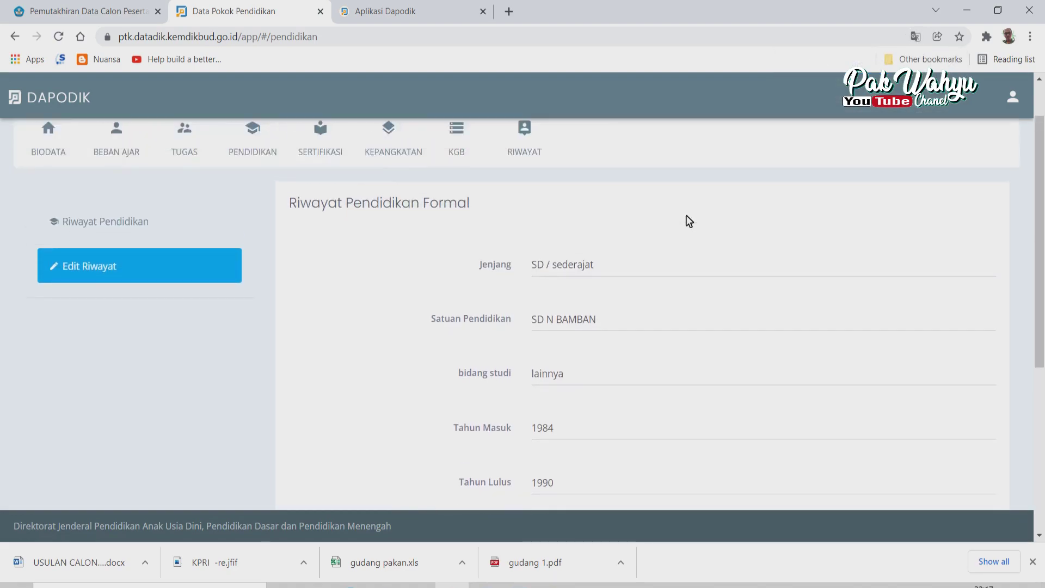
{"action": "scroll", "coordinate": [686, 217], "scroll_direction": "down", "scroll_amount": 3}
{"action": "scroll", "coordinate": [633, 242], "scroll_direction": "down", "scroll_amount": 3}
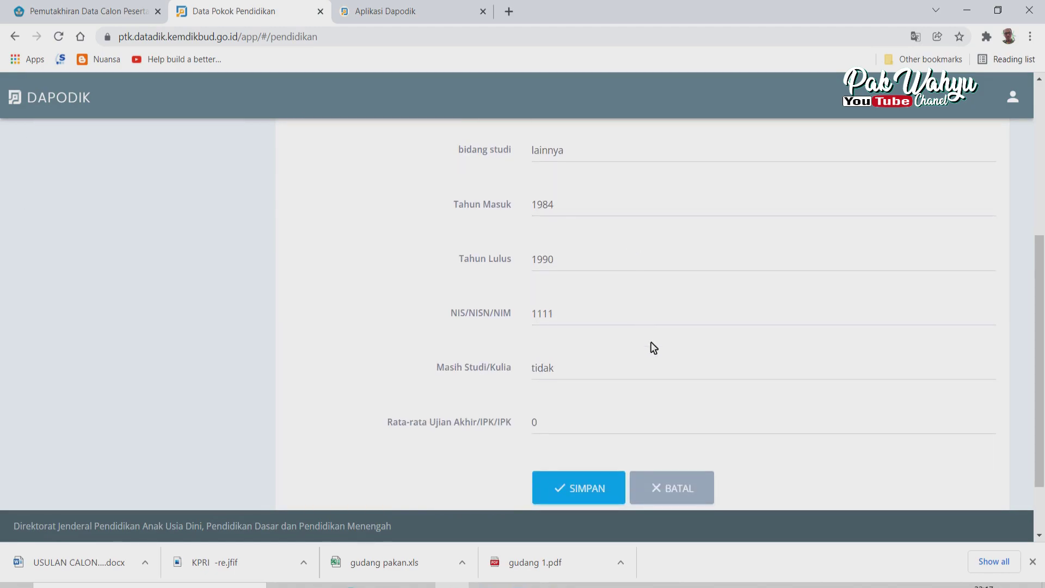
{"action": "left_click", "coordinate": [582, 310]}
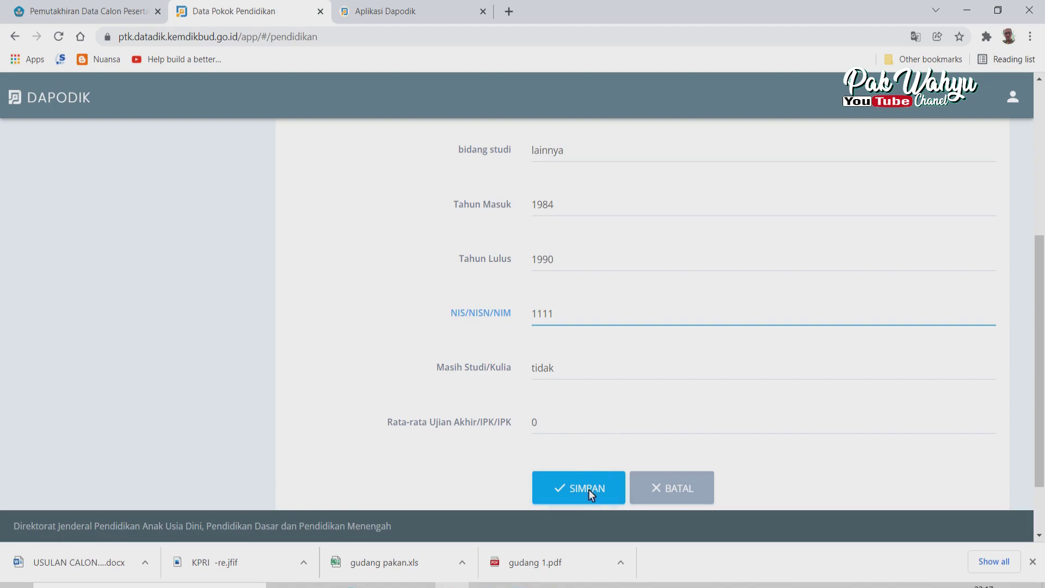
{"action": "left_click", "coordinate": [657, 481]}
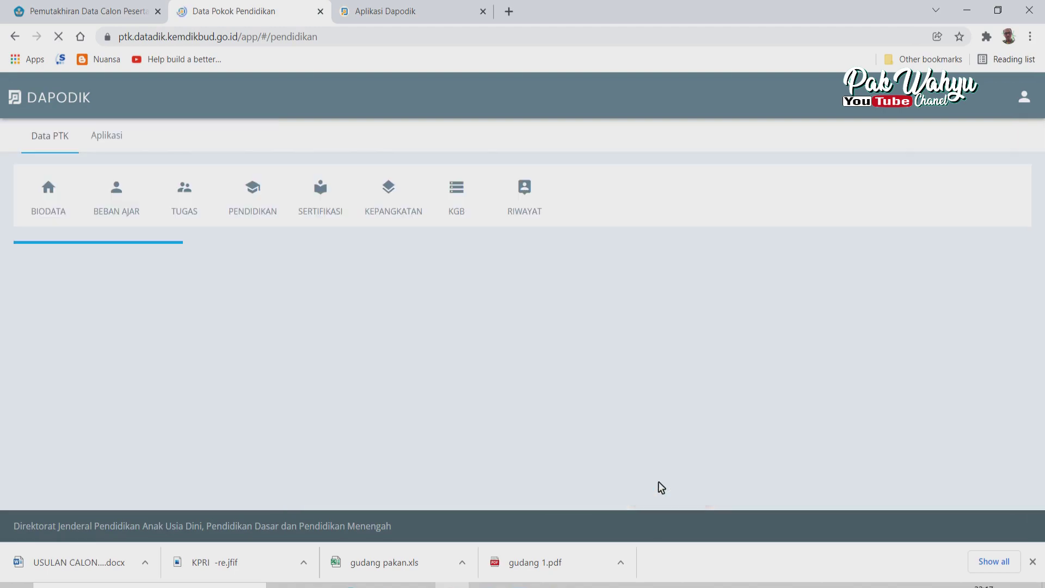
- Review the formal education records listed under Riwayat Pendidikan Formal, and bring up the teacher's Riwayat Kerja
{"action": "scroll", "coordinate": [737, 356], "scroll_direction": "down", "scroll_amount": 2}
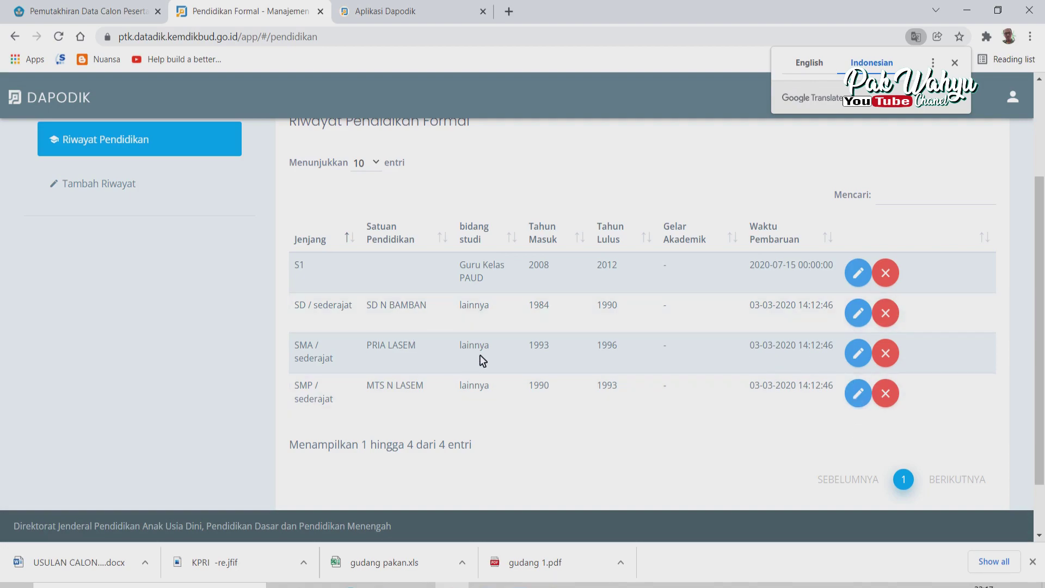
{"action": "scroll", "coordinate": [479, 354], "scroll_direction": "up", "scroll_amount": 3}
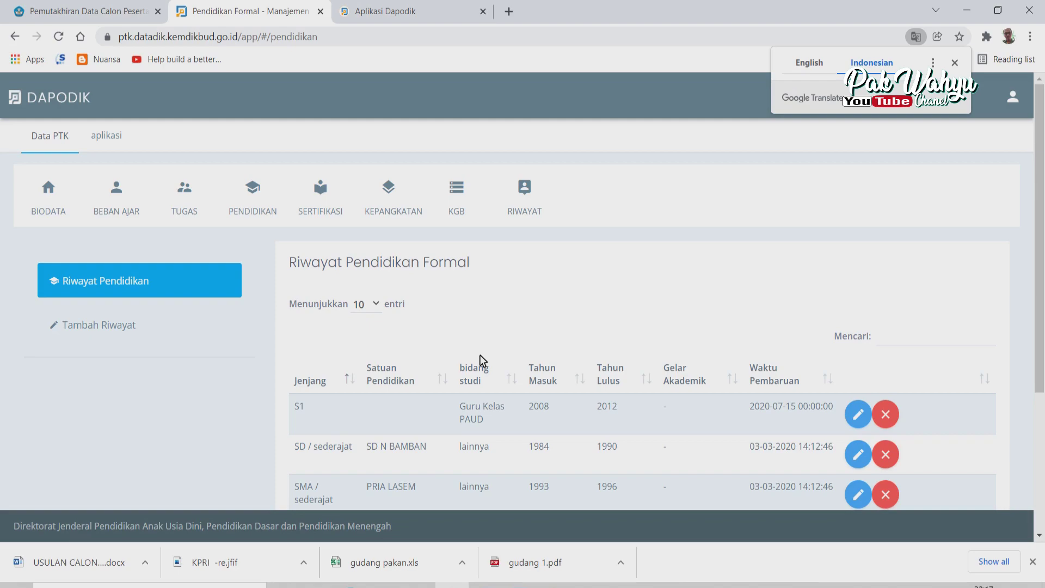
{"action": "scroll", "coordinate": [750, 470], "scroll_direction": "down", "scroll_amount": 1}
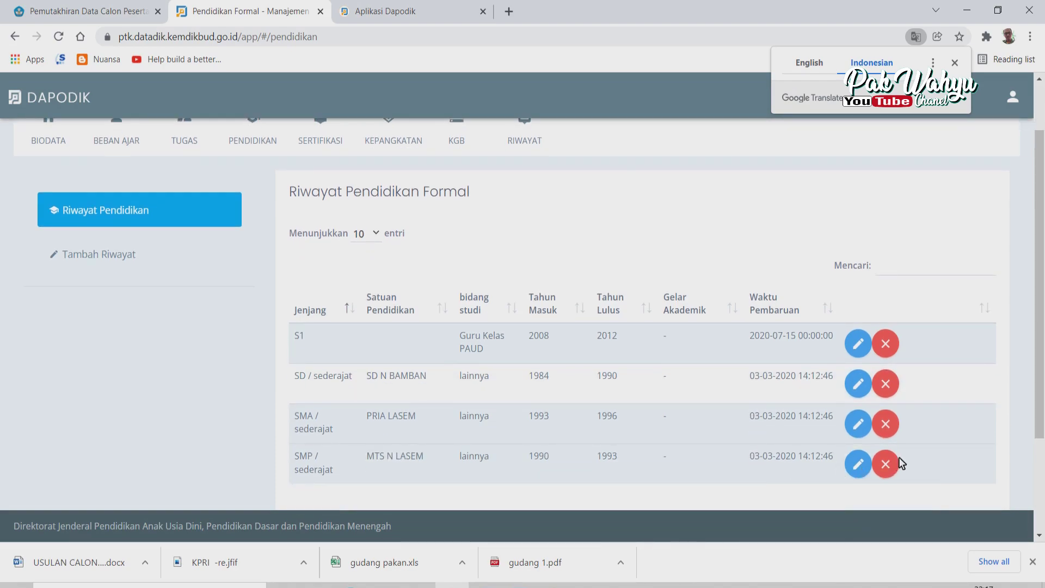
{"action": "scroll", "coordinate": [471, 371], "scroll_direction": "up", "scroll_amount": 1}
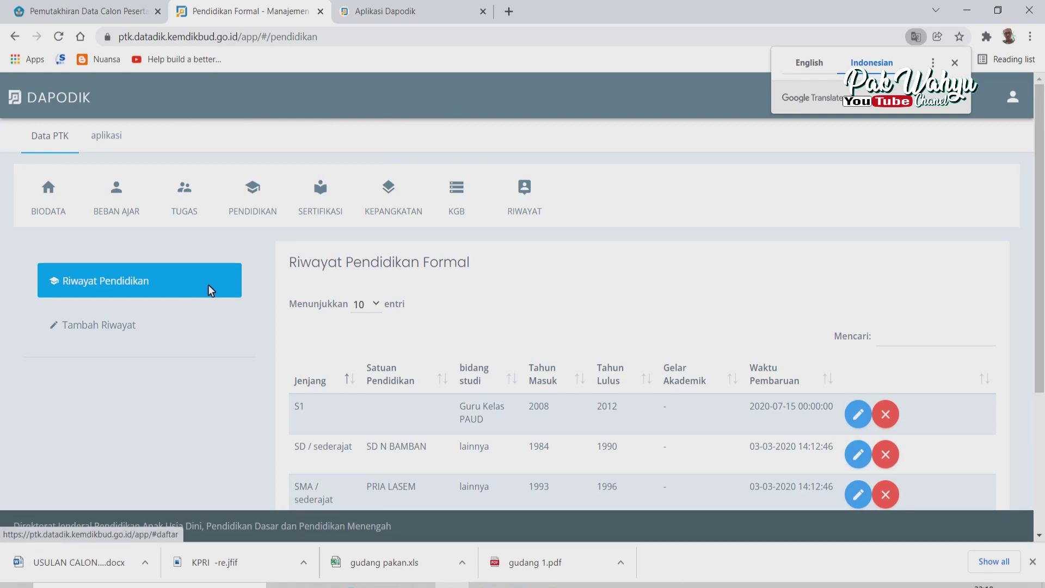
{"action": "left_click", "coordinate": [525, 204]}
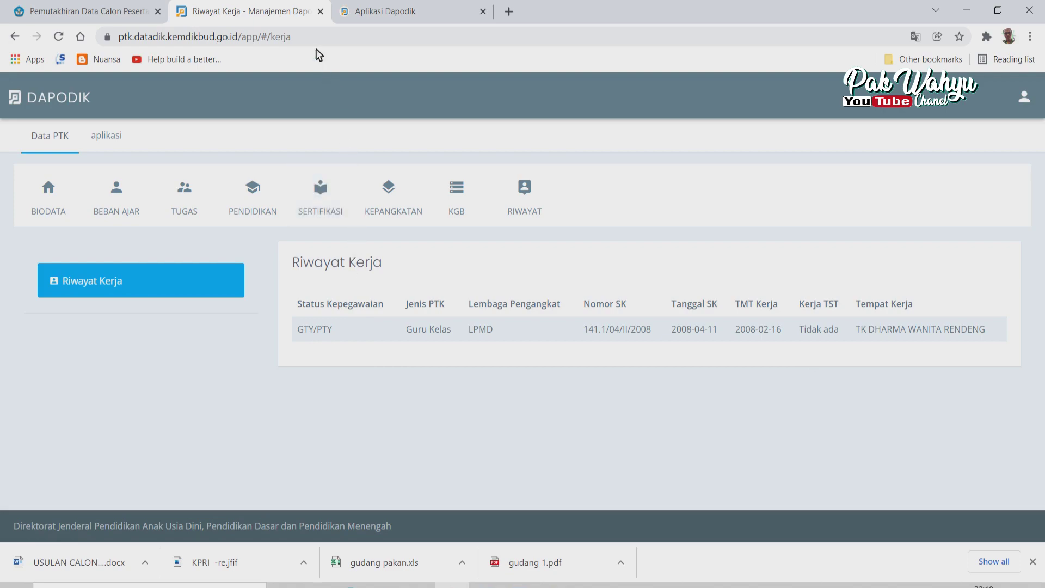
- Switch to Aplikasi Dapodik and open the second teacher in the Guru list for editing
{"action": "left_click", "coordinate": [387, 12]}
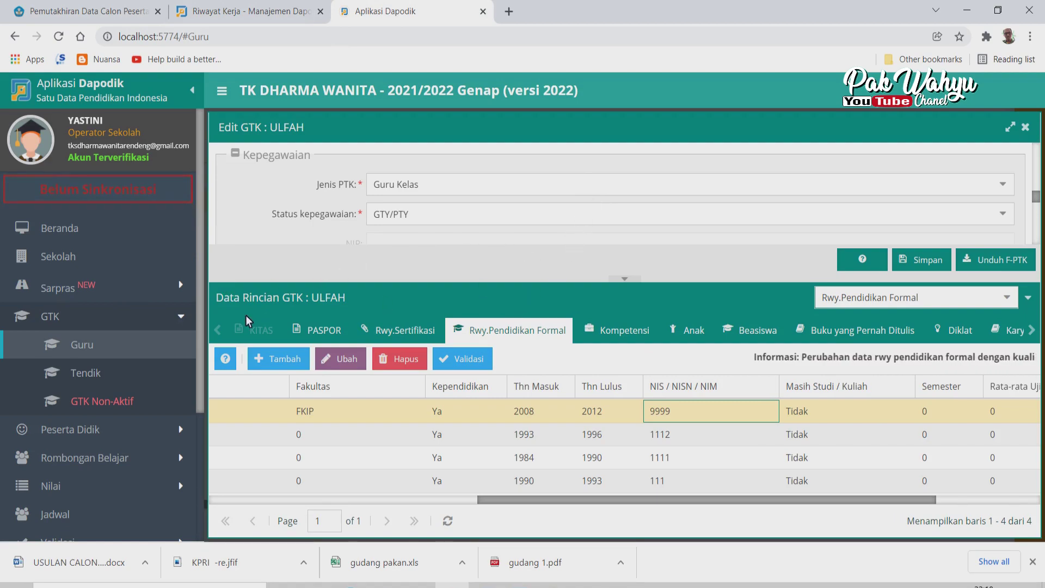
{"action": "left_click", "coordinate": [90, 373]}
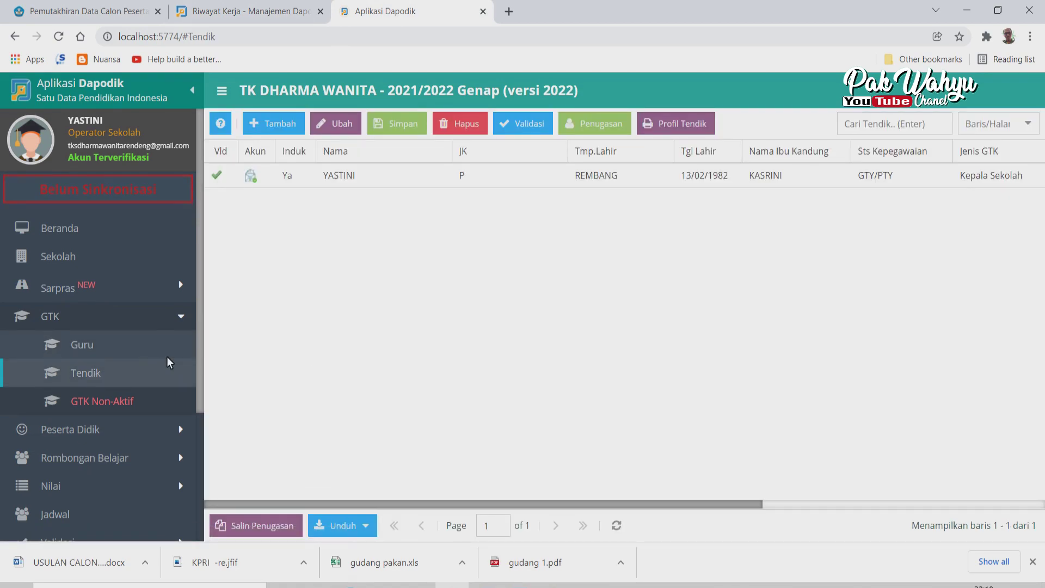
{"action": "left_click", "coordinate": [117, 350]}
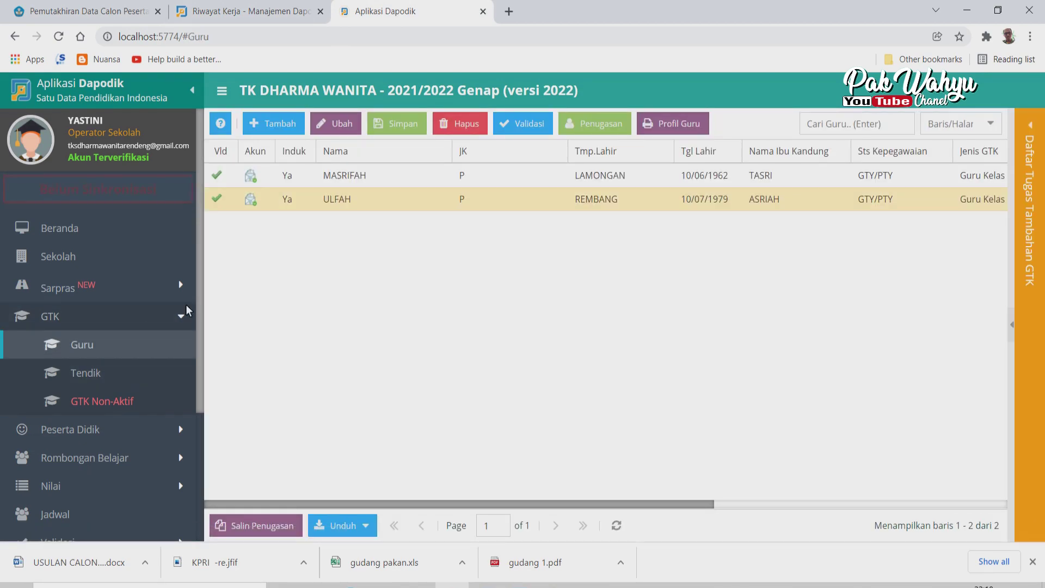
{"action": "left_click", "coordinate": [339, 206]}
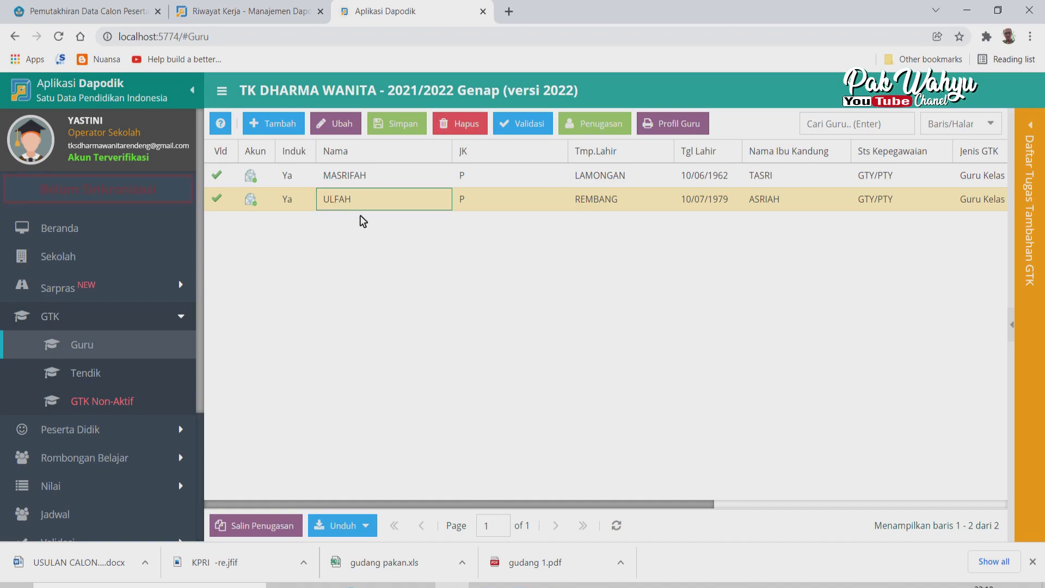
{"action": "left_click", "coordinate": [338, 123]}
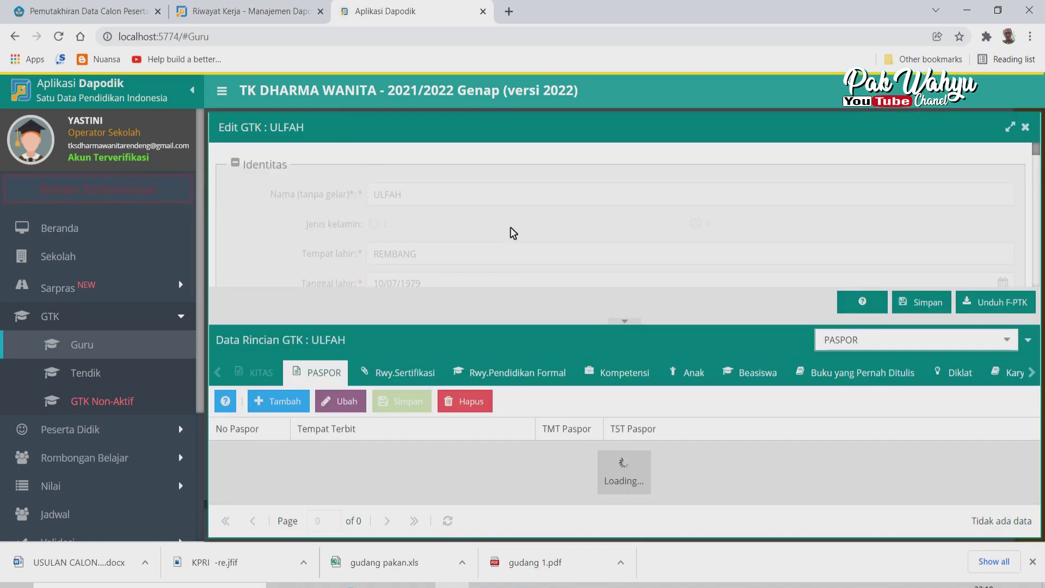
- Examine the Jenis PTK and Status kepegawaian in the Kepegawaian section of the teacher's data form
{"action": "scroll", "coordinate": [593, 219], "scroll_direction": "down", "scroll_amount": 10}
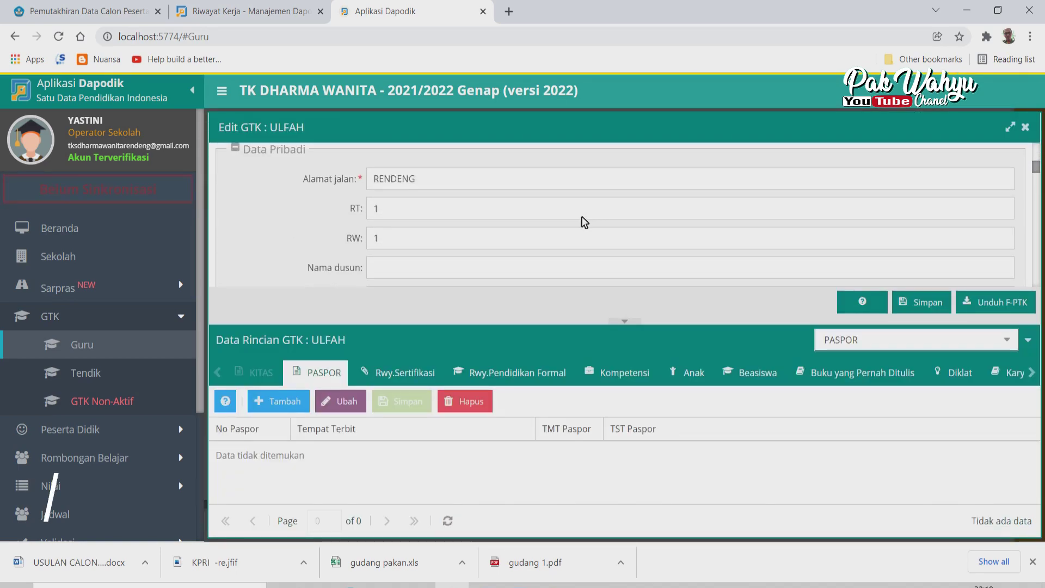
{"action": "scroll", "coordinate": [535, 228], "scroll_direction": "down", "scroll_amount": 4}
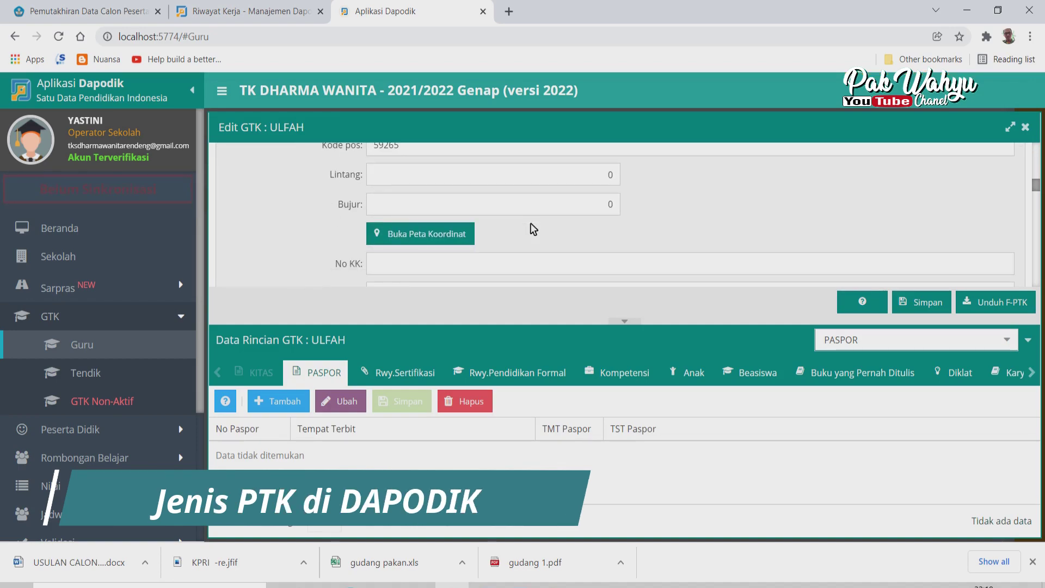
{"action": "scroll", "coordinate": [534, 229], "scroll_direction": "down", "scroll_amount": 4}
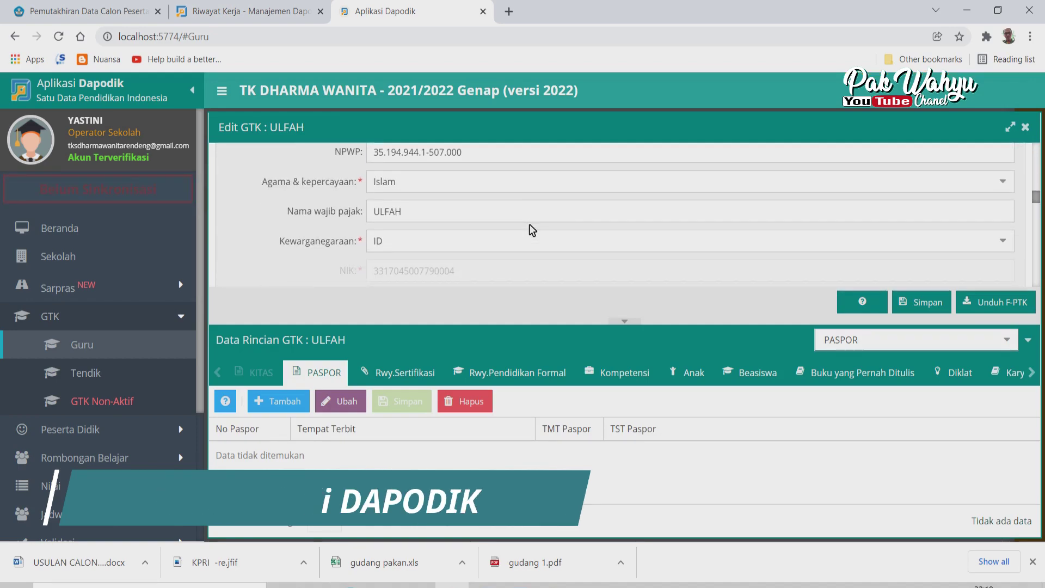
{"action": "scroll", "coordinate": [530, 230], "scroll_direction": "down", "scroll_amount": 6}
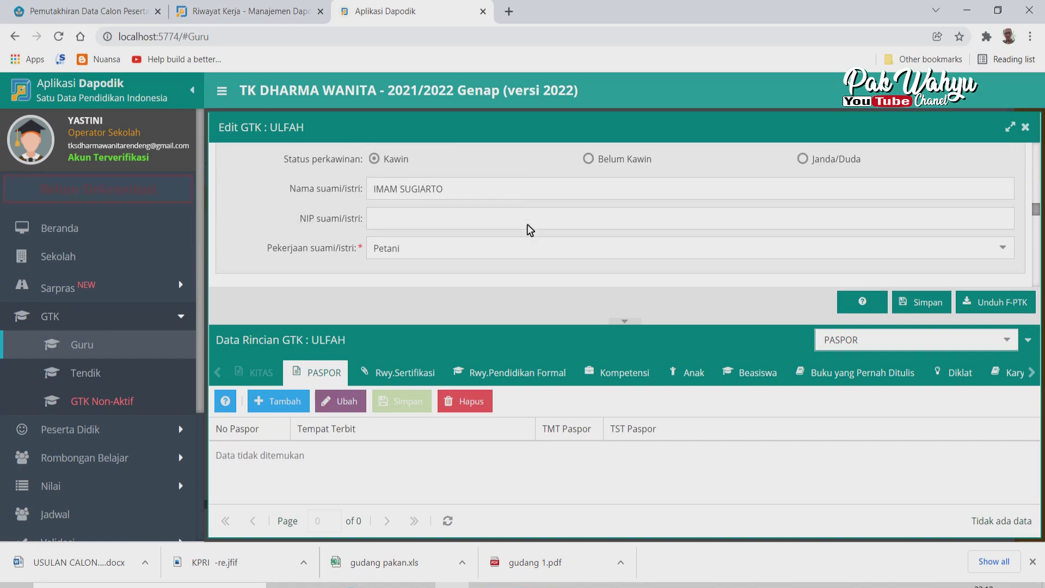
{"action": "scroll", "coordinate": [528, 230], "scroll_direction": "down", "scroll_amount": 1}
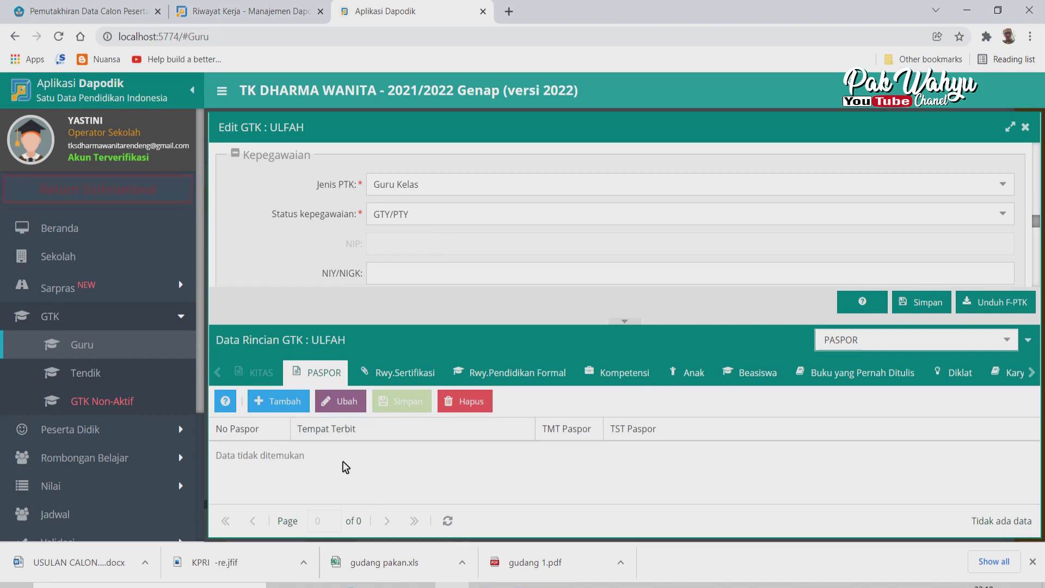
- Show the teacher's Rwy.Pendidikan Formal details, enlarge the record list and look through its columns
{"action": "left_click", "coordinate": [517, 375]}
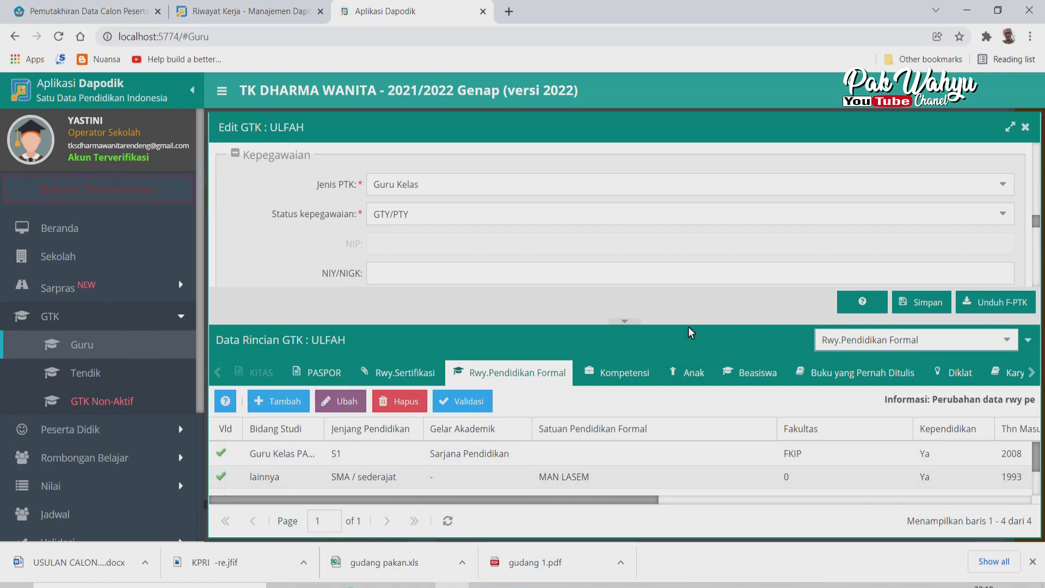
{"action": "left_click_drag", "start_coordinate": [690, 323], "coordinate": [693, 237]}
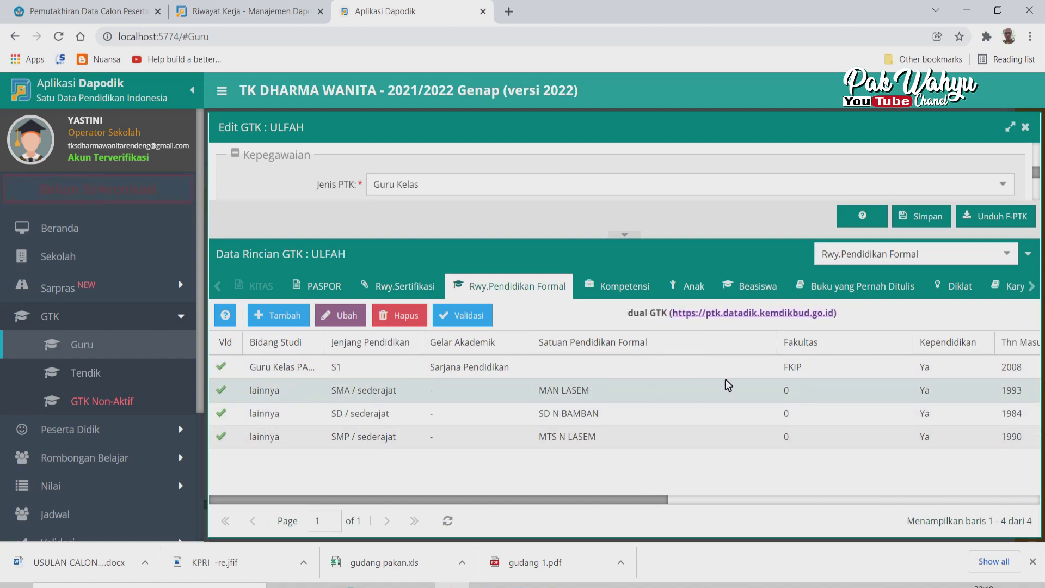
{"action": "left_click_drag", "start_coordinate": [632, 500], "coordinate": [670, 577]}
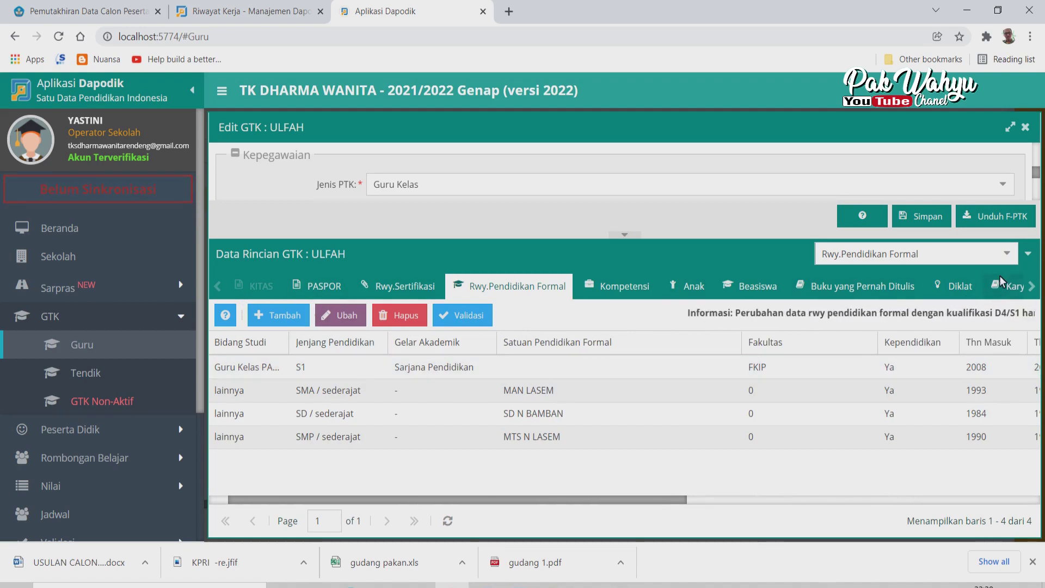
- Bring up the teacher's Rwy.Karir Guru details and review the listed career record
{"action": "left_click", "coordinate": [1033, 287]}
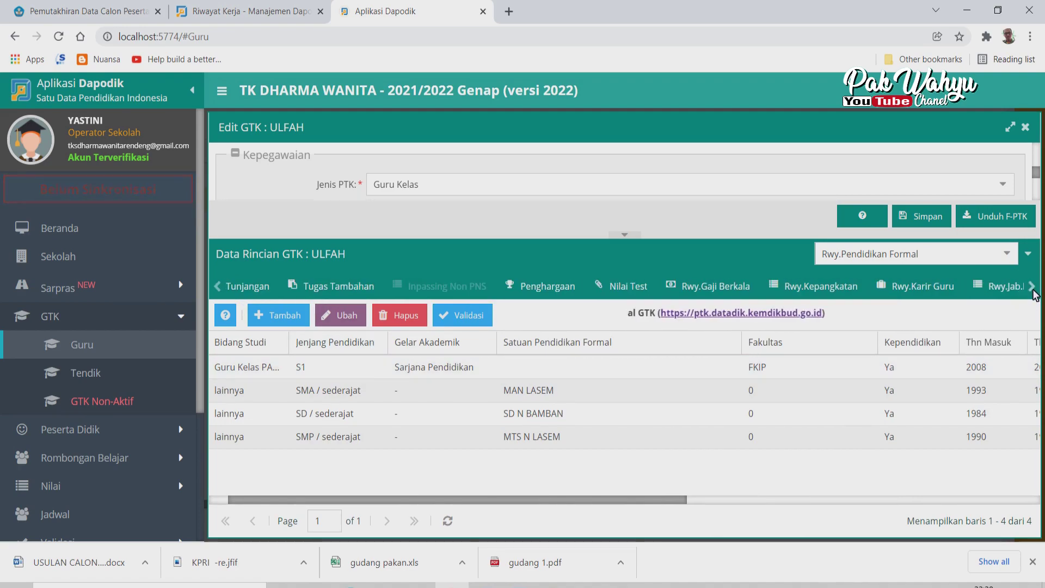
{"action": "left_click", "coordinate": [932, 287]}
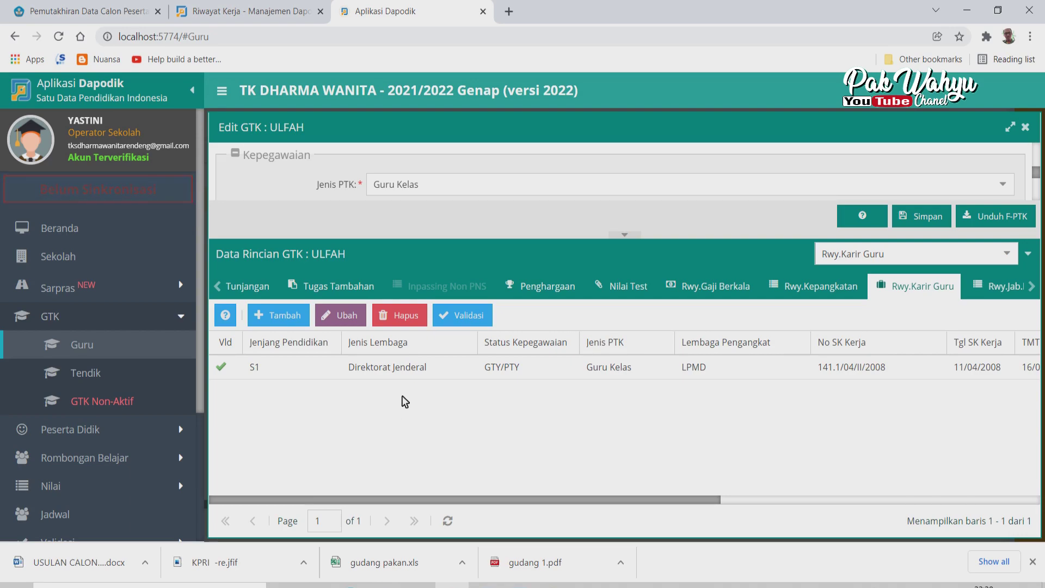
{"action": "left_click", "coordinate": [328, 378]}
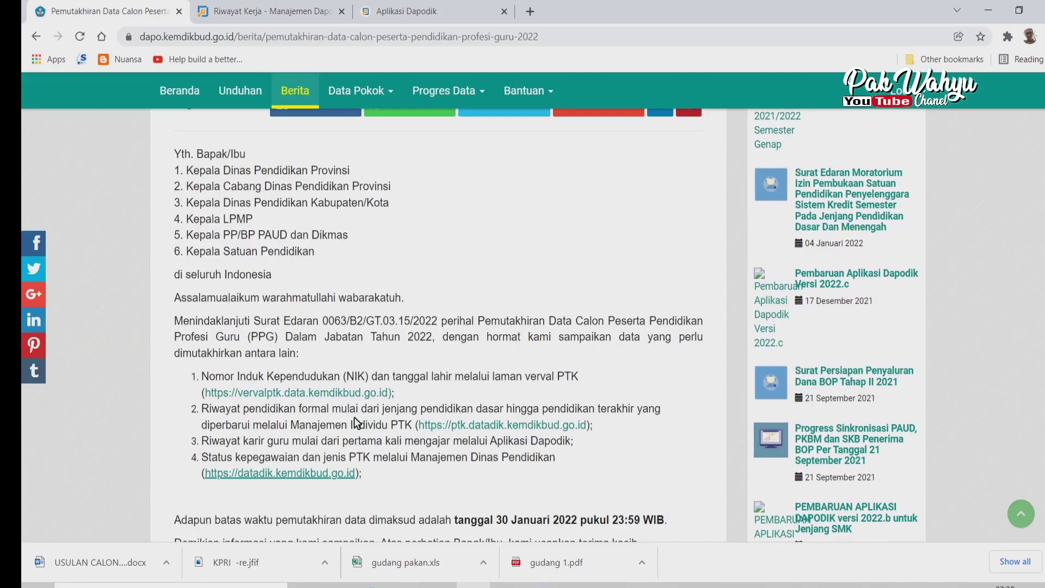
- Return to the PPG 2022 data update announcement and review it from its heading
{"action": "scroll", "coordinate": [354, 417], "scroll_direction": "up", "scroll_amount": 5}
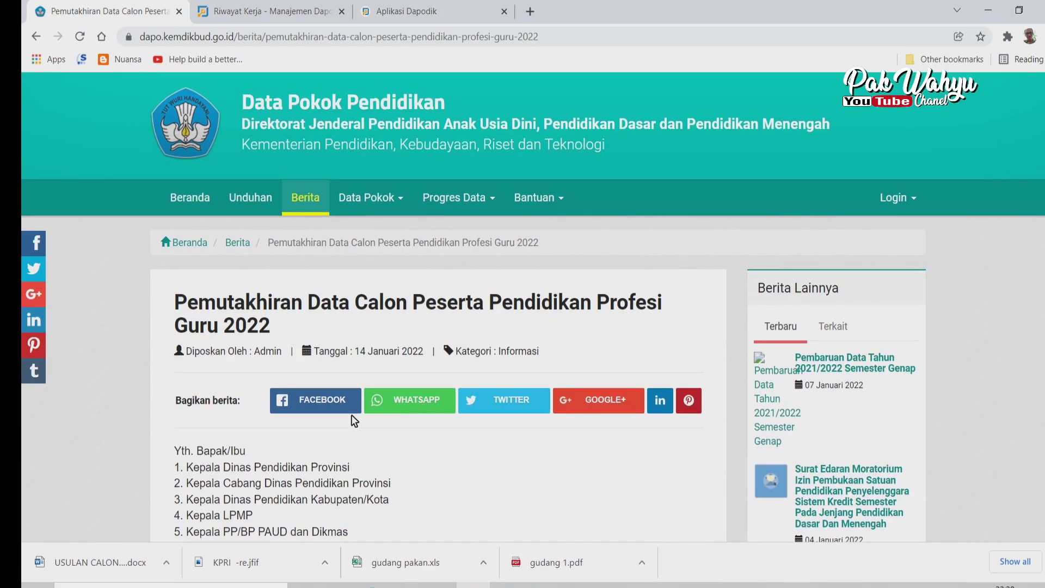